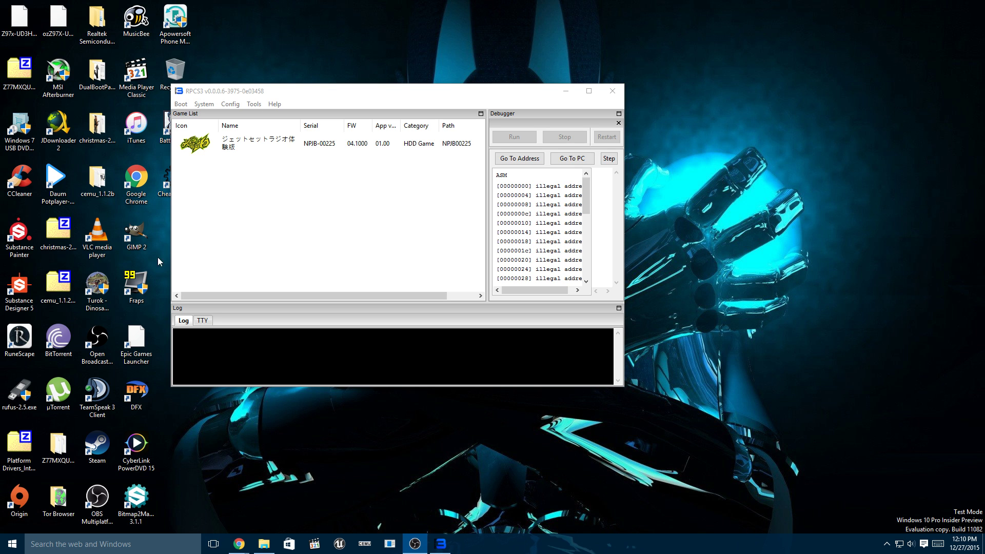
Step: Select the game and set the Core PPU decoder to Interpreter 2 and SPU to ASMJIT recompiler
{"action": "left_click_drag", "start_coordinate": [263, 93], "coordinate": [315, 110]}
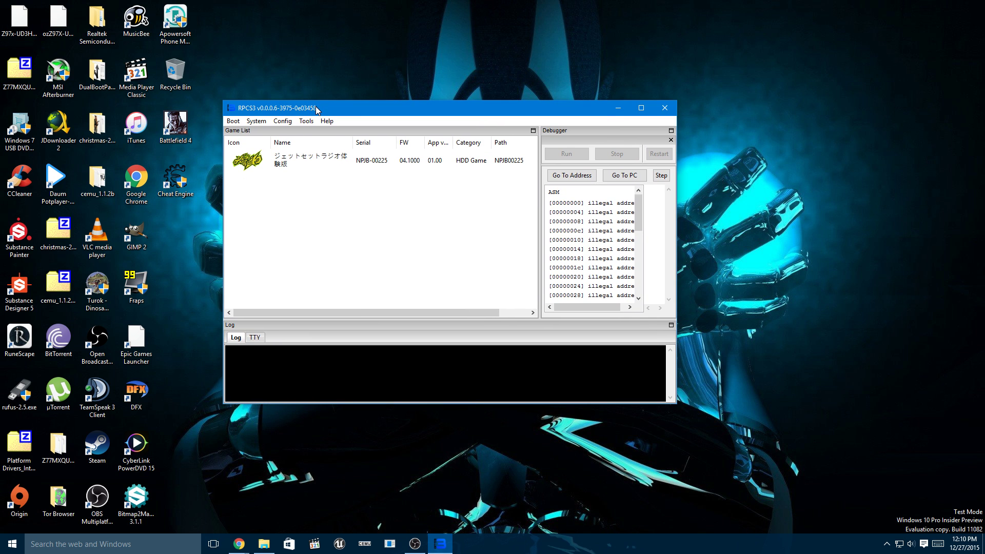
{"action": "left_click", "coordinate": [259, 162]}
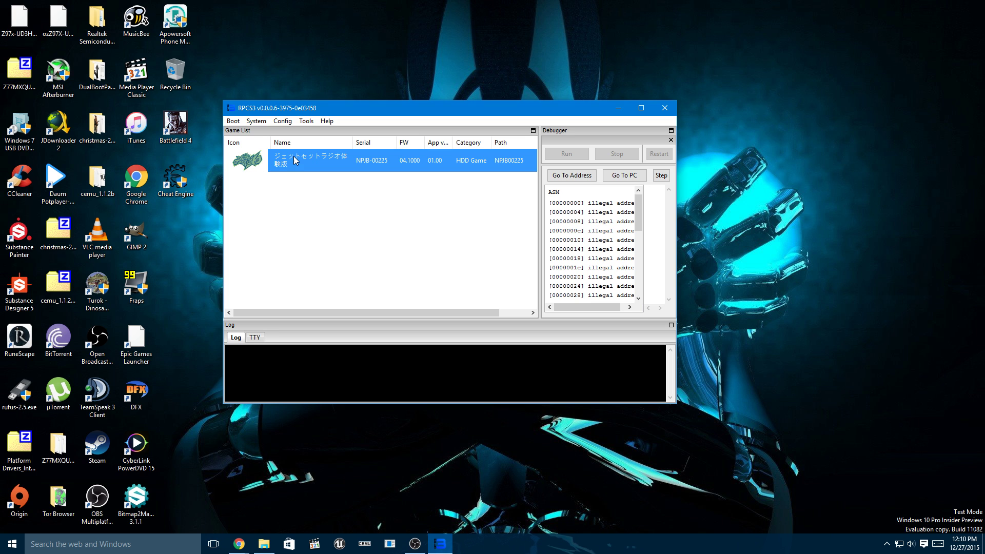
{"action": "left_click", "coordinate": [285, 122]}
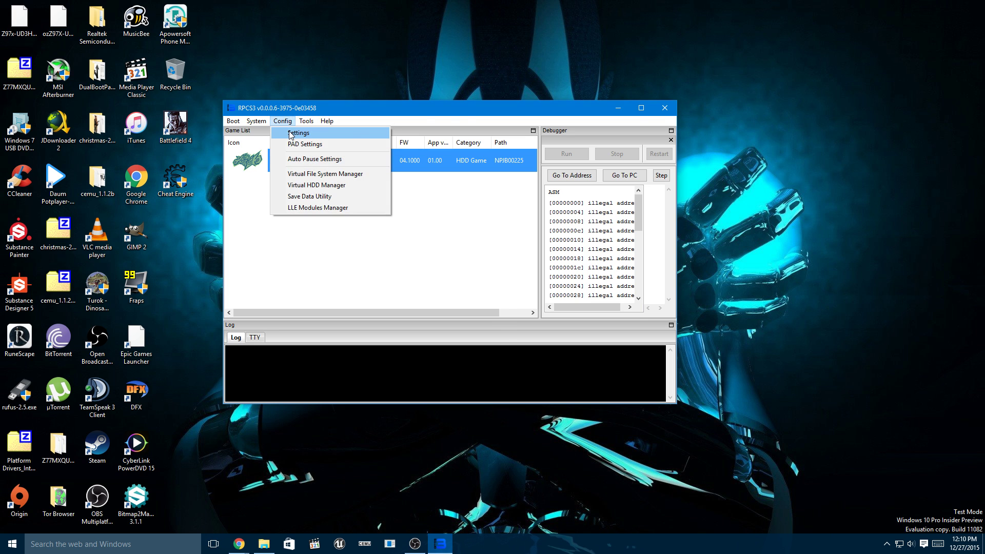
{"action": "left_click", "coordinate": [296, 132]}
{"action": "left_click", "coordinate": [288, 213]}
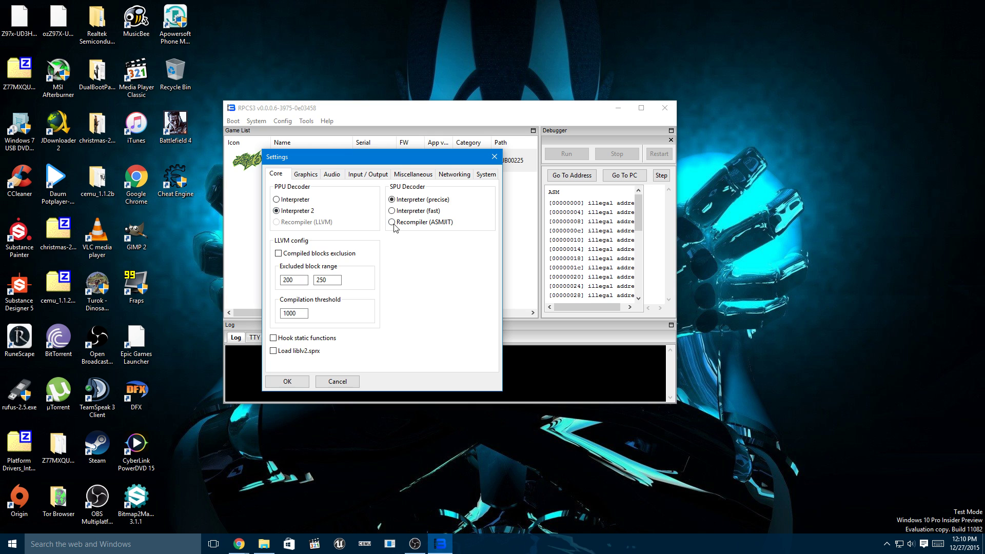
{"action": "left_click", "coordinate": [400, 225]}
Step: Set the graphics renderer to DirectX 12 with frame limit Auto
{"action": "left_click", "coordinate": [308, 174]}
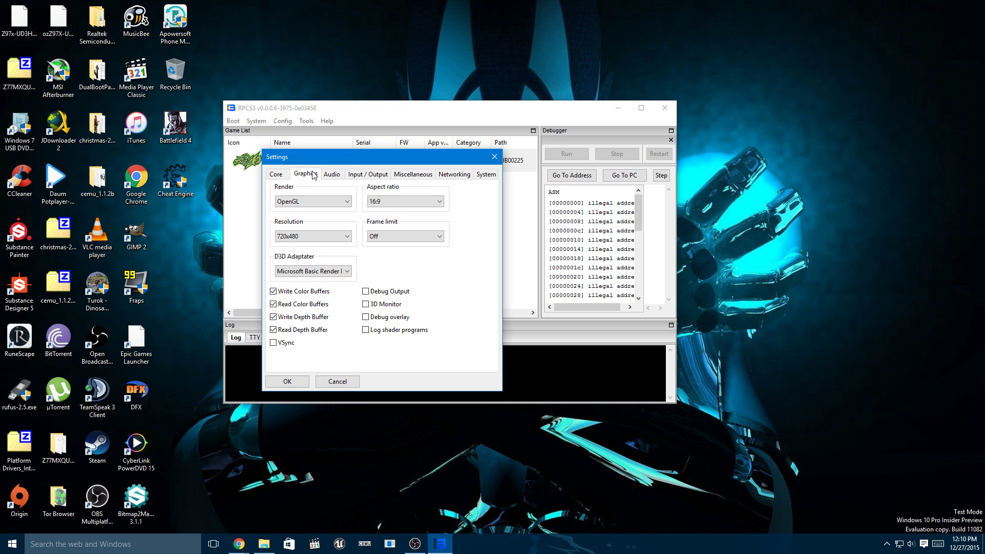
{"action": "left_click", "coordinate": [309, 205]}
{"action": "left_click", "coordinate": [300, 227]}
{"action": "left_click", "coordinate": [400, 237]}
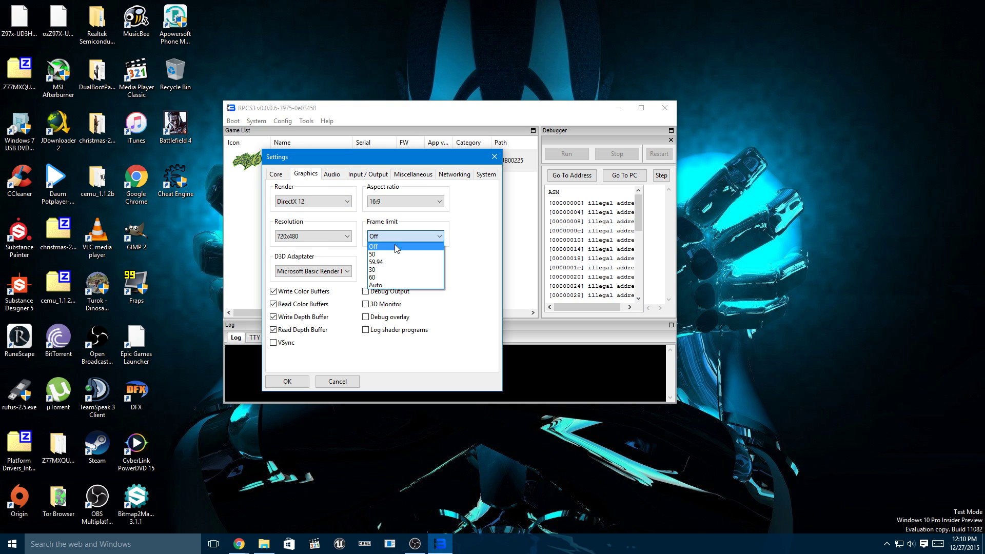
{"action": "left_click", "coordinate": [386, 285]}
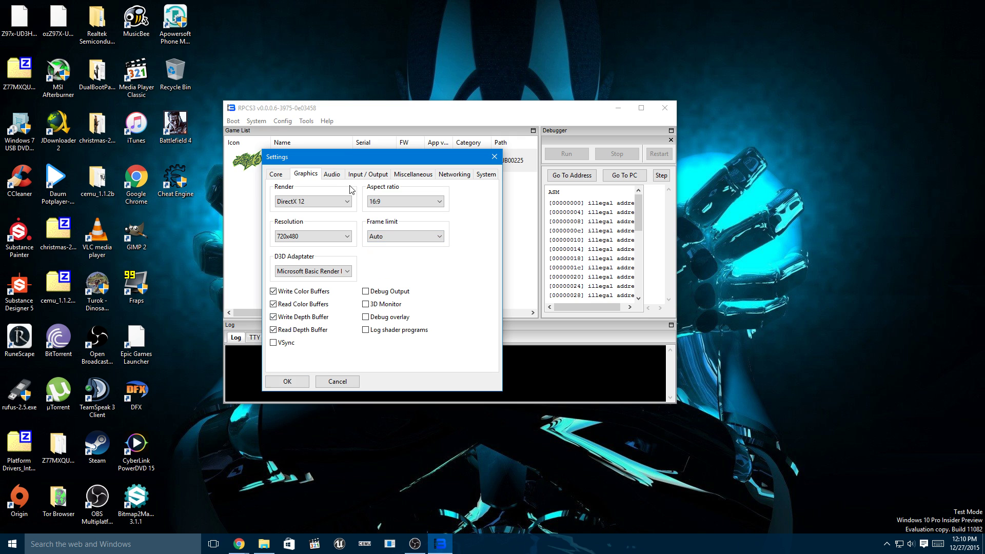
Step: Use XAudio2 for audio and Windows keyboard and mouse handlers, then save the settings
{"action": "left_click", "coordinate": [332, 174]}
{"action": "left_click", "coordinate": [314, 202]}
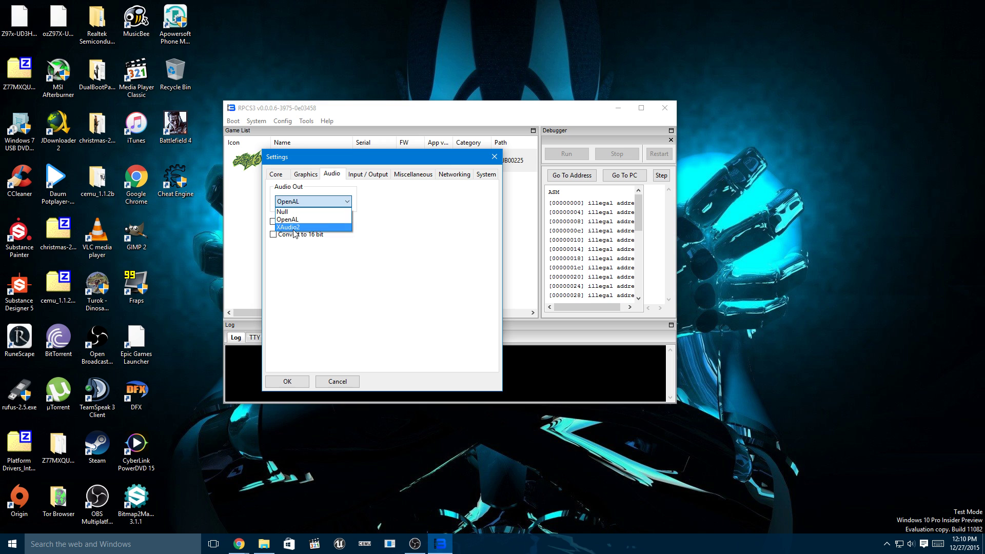
{"action": "left_click", "coordinate": [295, 227]}
{"action": "left_click", "coordinate": [378, 175]}
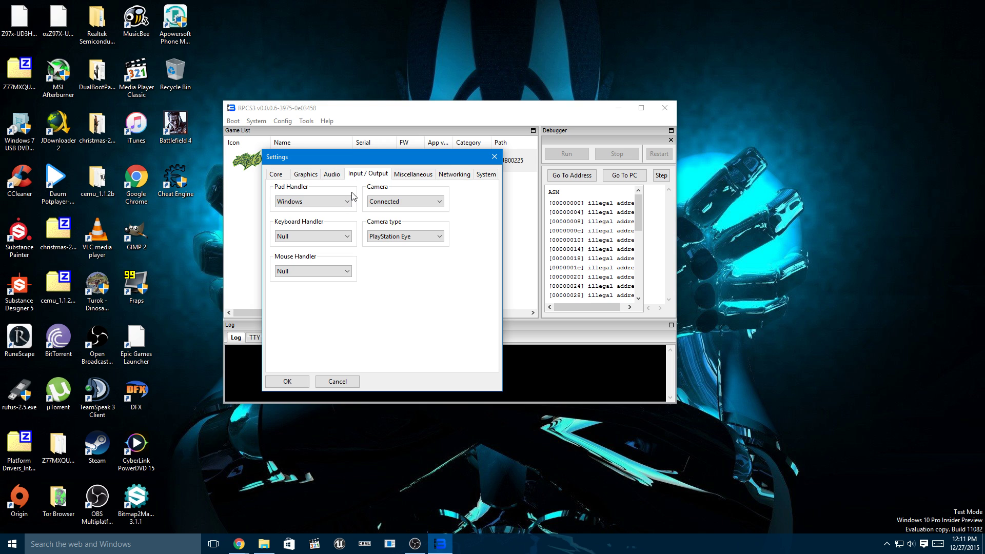
{"action": "left_click", "coordinate": [314, 237]}
{"action": "left_click", "coordinate": [303, 254]}
{"action": "left_click", "coordinate": [308, 272]}
{"action": "left_click", "coordinate": [297, 289]}
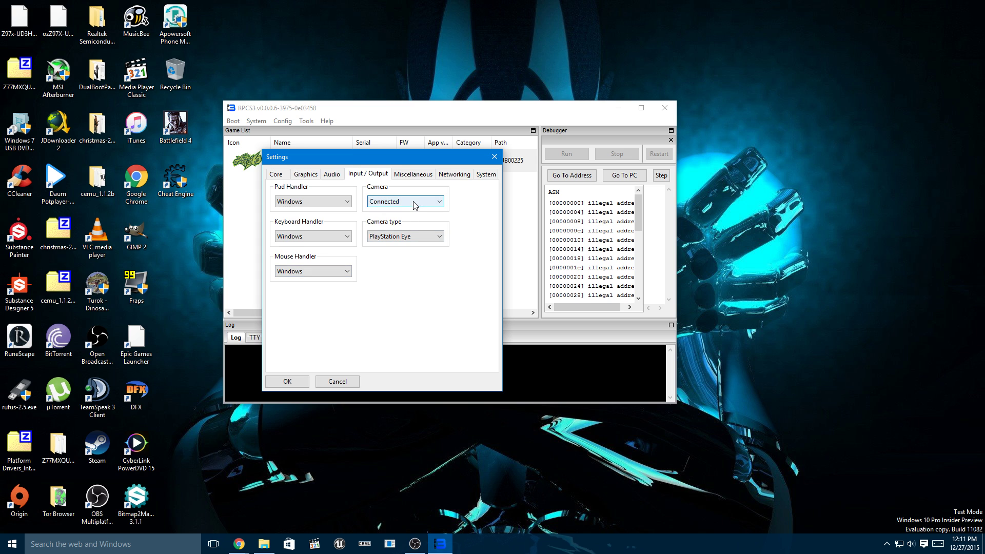
{"action": "left_click", "coordinate": [287, 381]}
Step: Boot the game and dismiss the resulting crash error
{"action": "right_click", "coordinate": [307, 158]}
{"action": "left_click", "coordinate": [322, 165]}
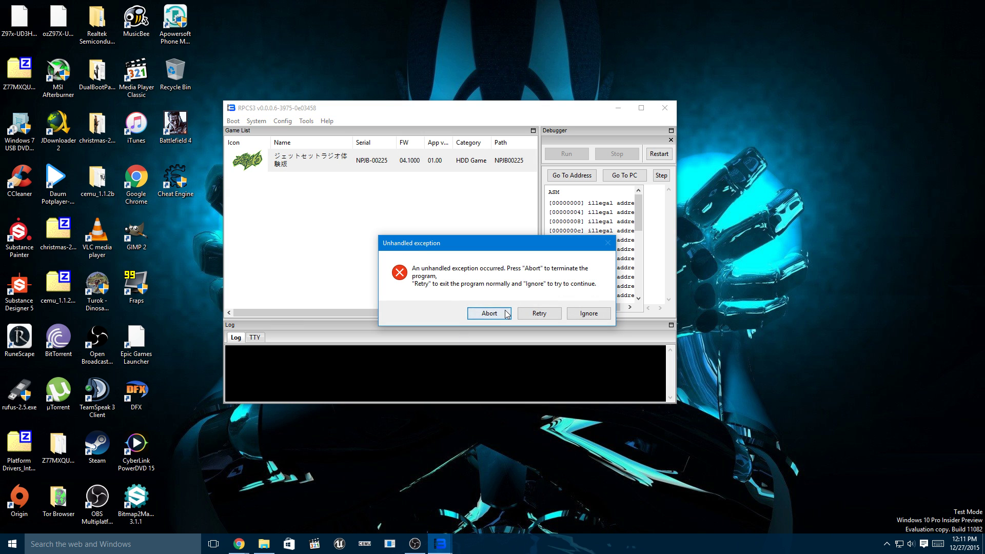
{"action": "left_click", "coordinate": [589, 313]}
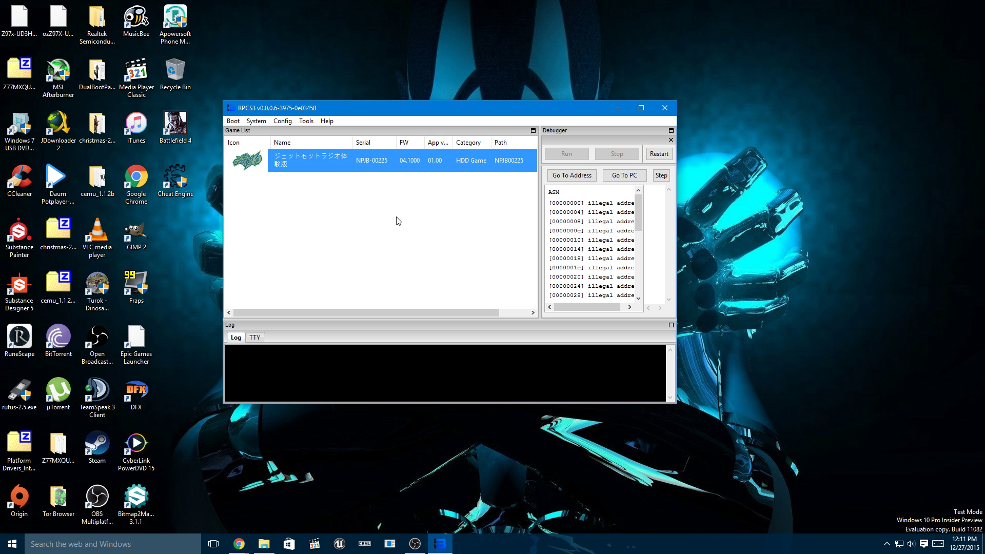
Step: In the game's configuration, set Interpreter 2, DirectX 12 and the AMD Radeon R9 200 Series adapter
{"action": "right_click", "coordinate": [325, 162]}
{"action": "left_click", "coordinate": [337, 176]}
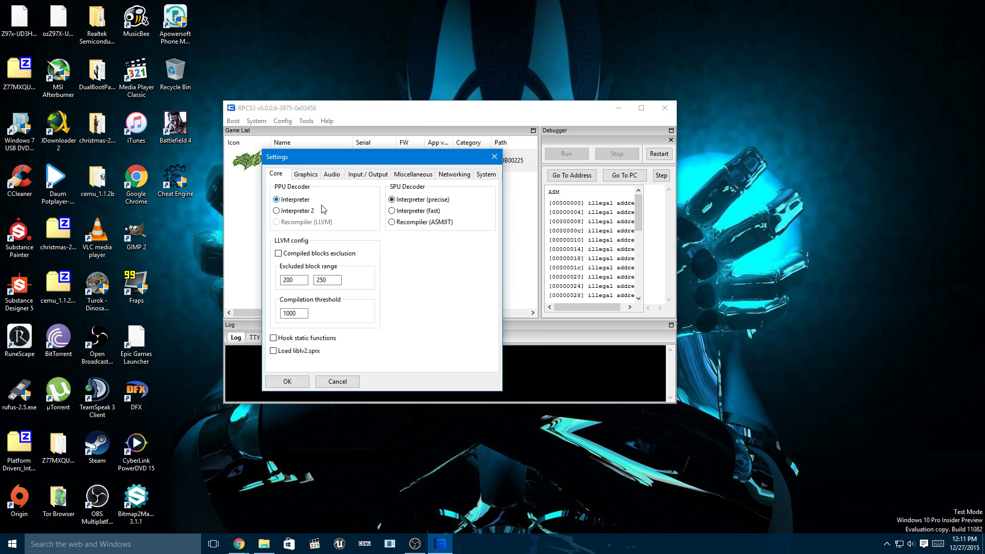
{"action": "left_click", "coordinate": [300, 212]}
{"action": "left_click", "coordinate": [305, 174]}
{"action": "left_click", "coordinate": [322, 202]}
{"action": "left_click", "coordinate": [300, 233]}
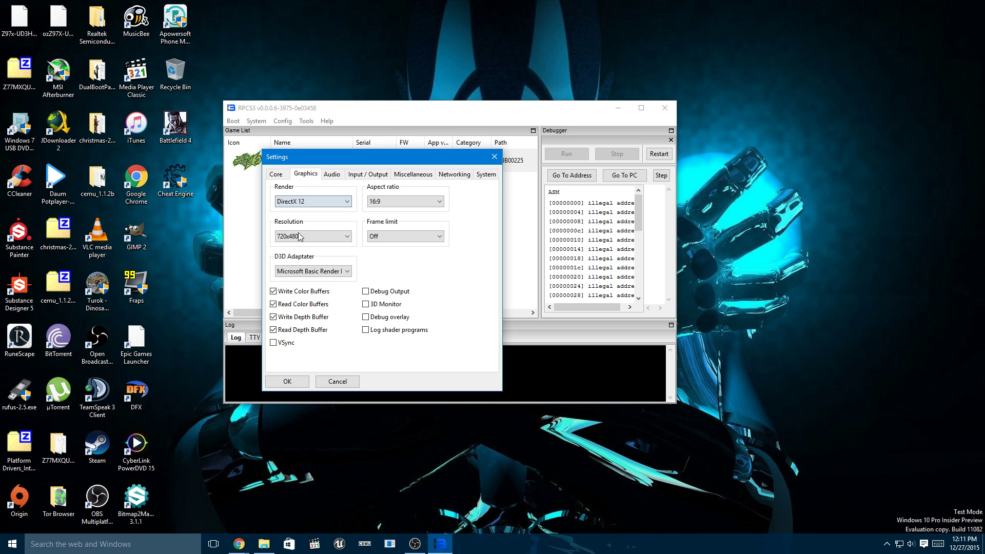
{"action": "left_click", "coordinate": [313, 271]}
{"action": "left_click", "coordinate": [318, 289]}
{"action": "left_click", "coordinate": [311, 271]}
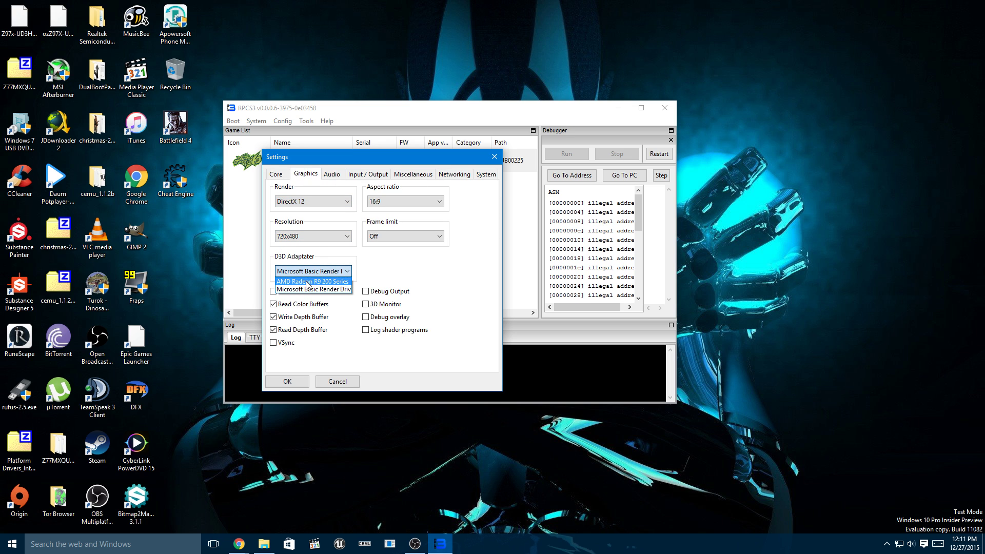
{"action": "left_click", "coordinate": [308, 282]}
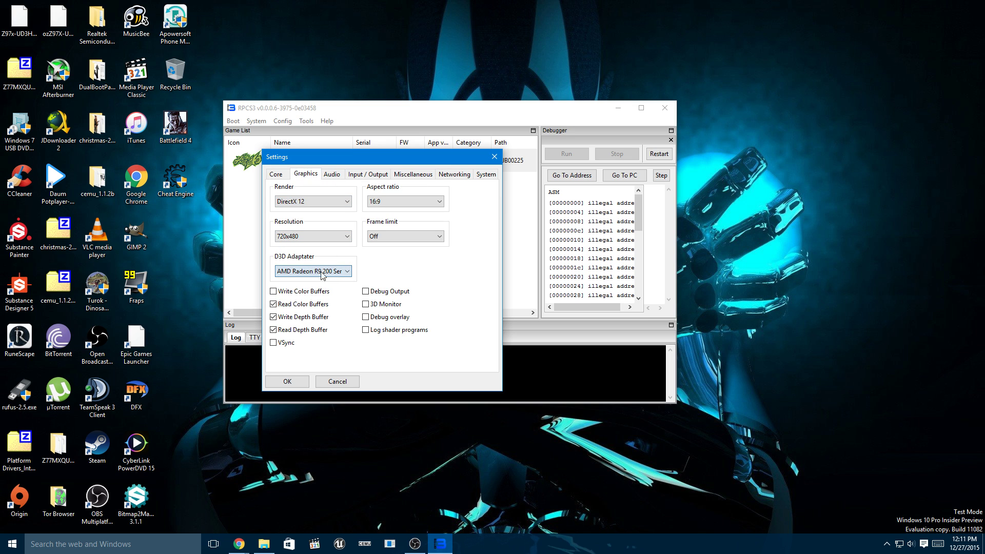
{"action": "left_click", "coordinate": [306, 386]}
Step: Set the global Direct3D adapter to AMD Radeon R9 200 Series and save
{"action": "left_click", "coordinate": [291, 122]}
{"action": "left_click", "coordinate": [297, 134]}
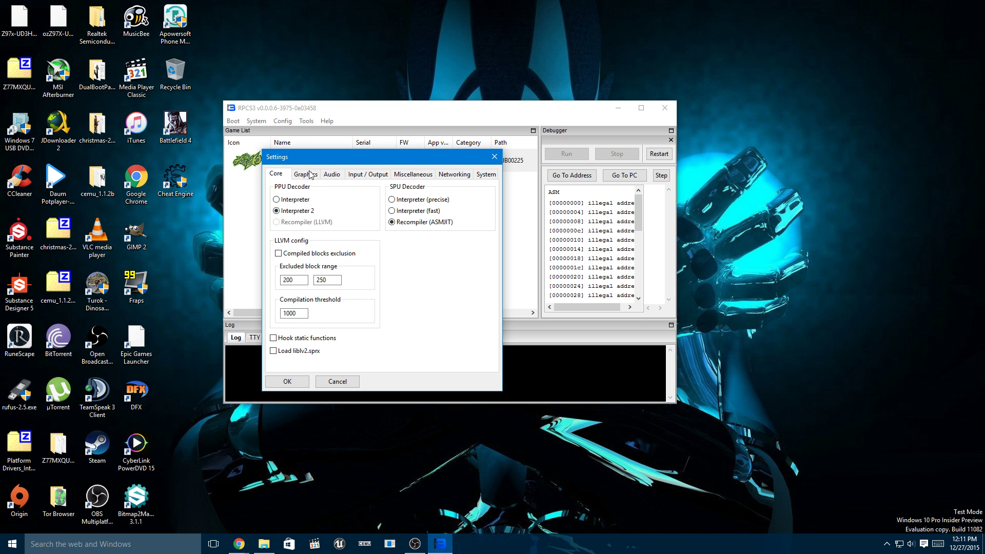
{"action": "left_click", "coordinate": [308, 174]}
{"action": "left_click", "coordinate": [304, 275]}
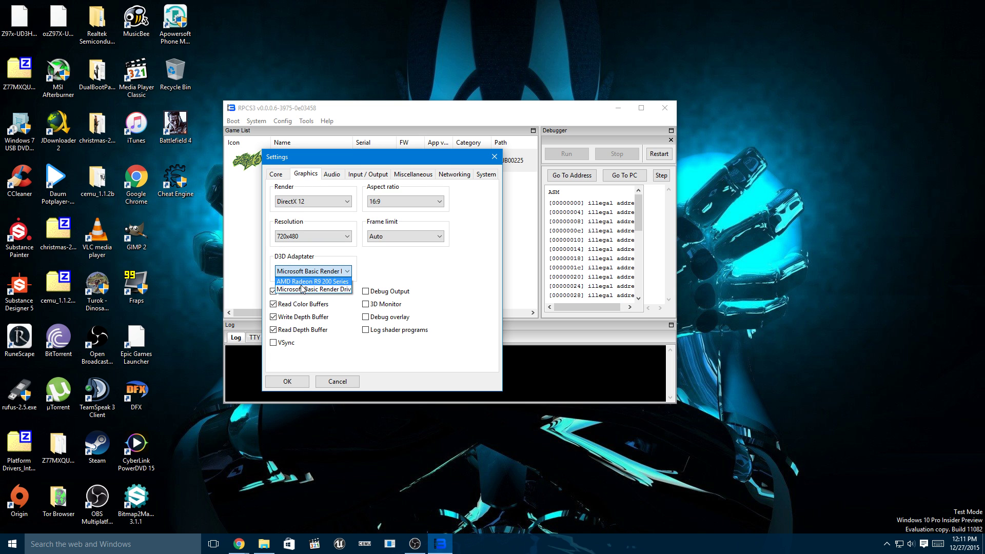
{"action": "left_click", "coordinate": [305, 291]}
{"action": "left_click", "coordinate": [288, 383]}
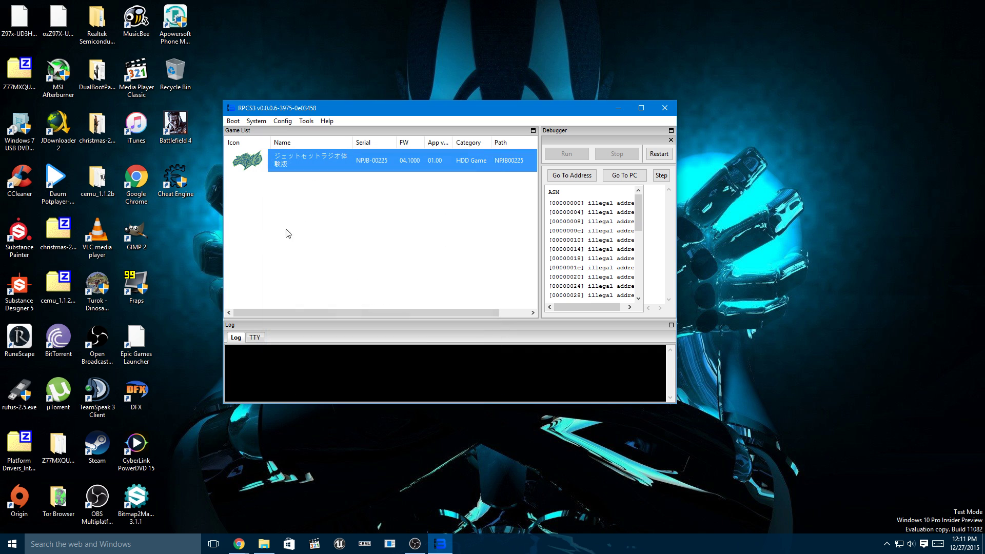
Step: Boot the game again and abort the crashed emulator
{"action": "right_click", "coordinate": [290, 173]}
{"action": "left_click", "coordinate": [302, 175]}
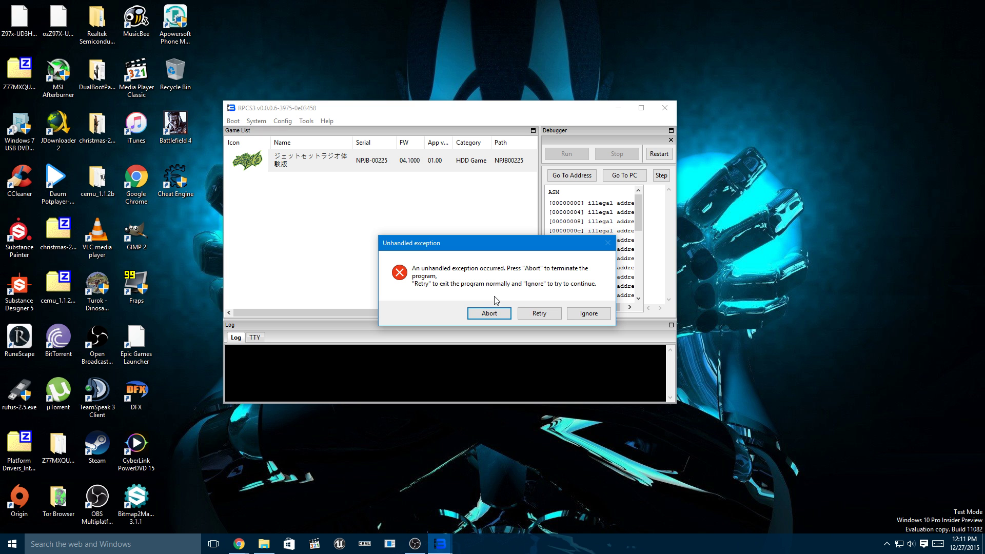
{"action": "left_click", "coordinate": [537, 315]}
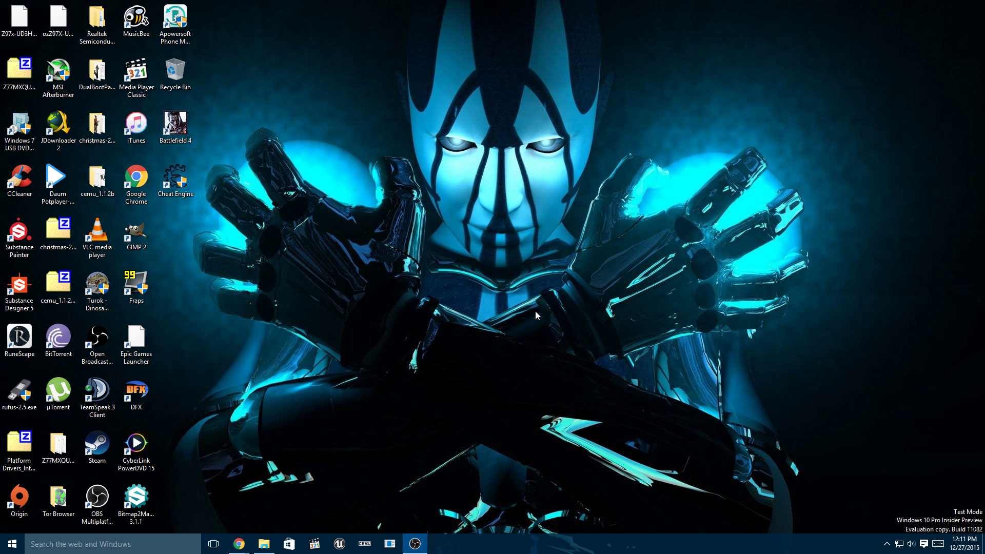
Step: Open File Explorer and go to the EmuCR-rpcs3-20151225-x64 build folder
{"action": "left_click", "coordinate": [264, 544]}
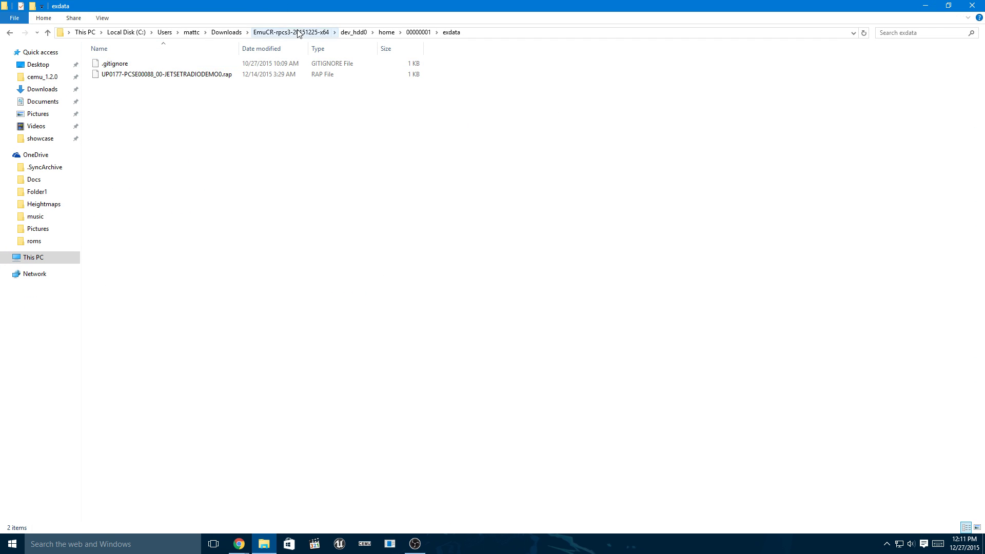
{"action": "left_click", "coordinate": [303, 32]}
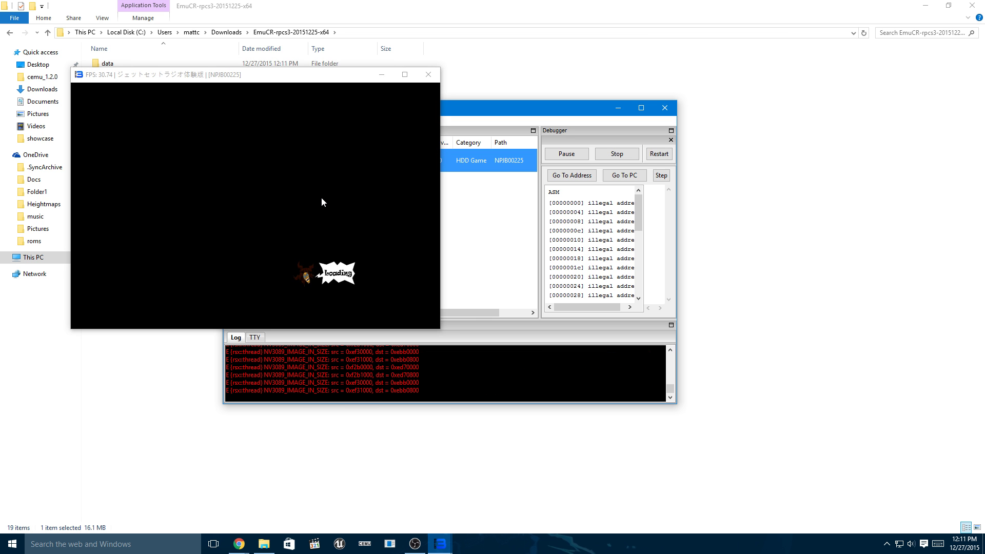
Step: Move the game window aside, cancel the wxWidgets debug alert and dismiss the PSN error
{"action": "left_click_drag", "start_coordinate": [307, 77], "coordinate": [451, 122]}
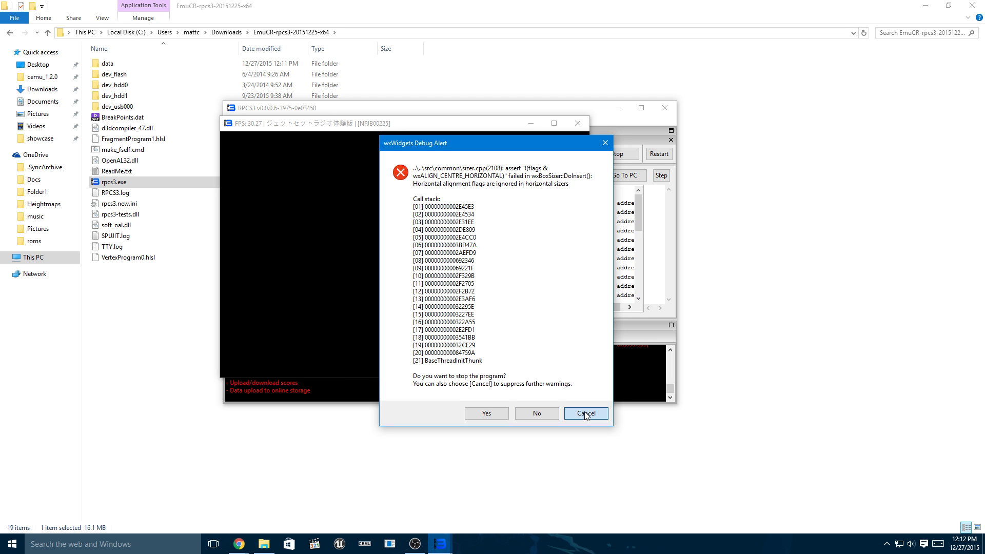
{"action": "left_click", "coordinate": [585, 413]}
{"action": "left_click", "coordinate": [492, 301]}
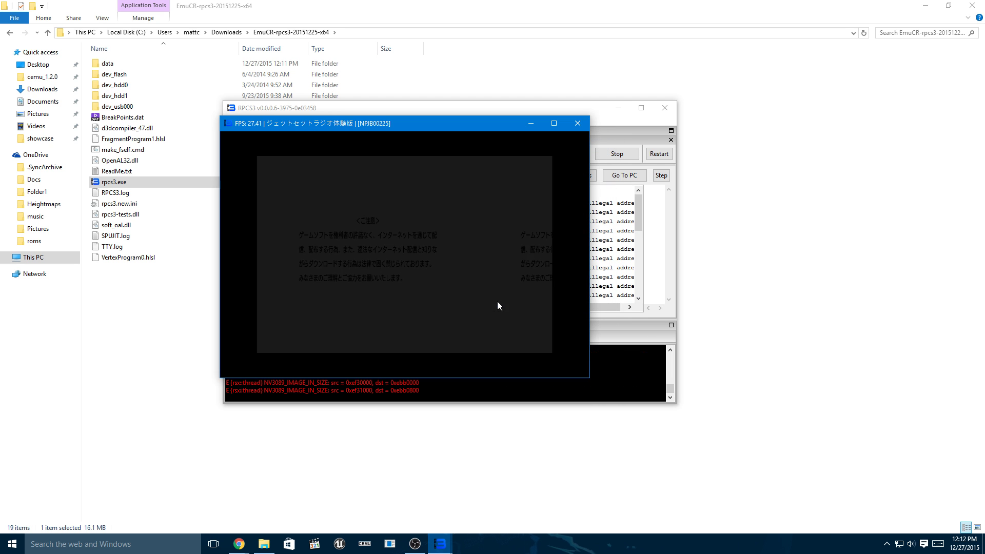
{"action": "left_click_drag", "start_coordinate": [439, 123], "coordinate": [466, 118]}
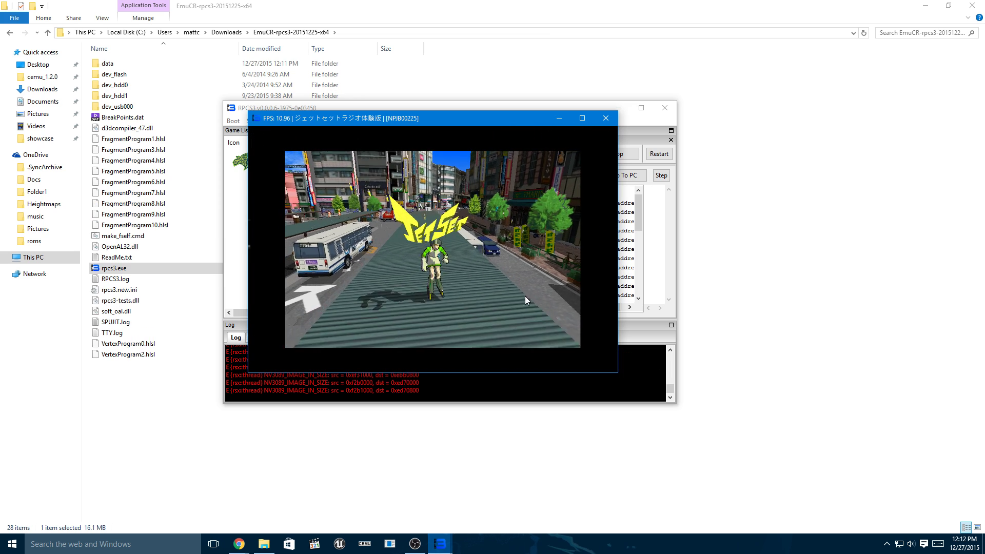
Step: Check the Volume Mixer, then press Enter through the title menu to start a NEW GAME
{"action": "right_click", "coordinate": [911, 544]}
{"action": "left_click", "coordinate": [912, 490]}
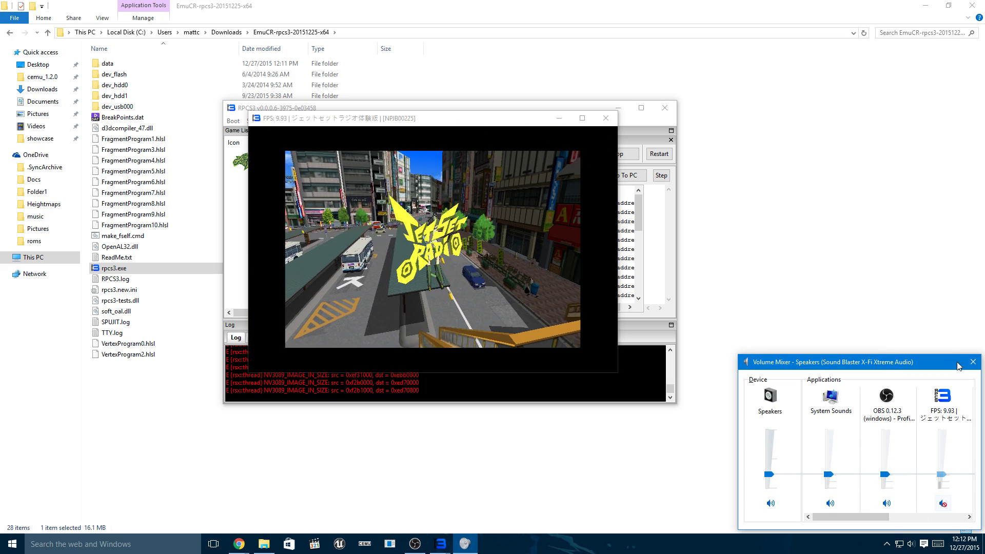
{"action": "left_click", "coordinate": [973, 362]}
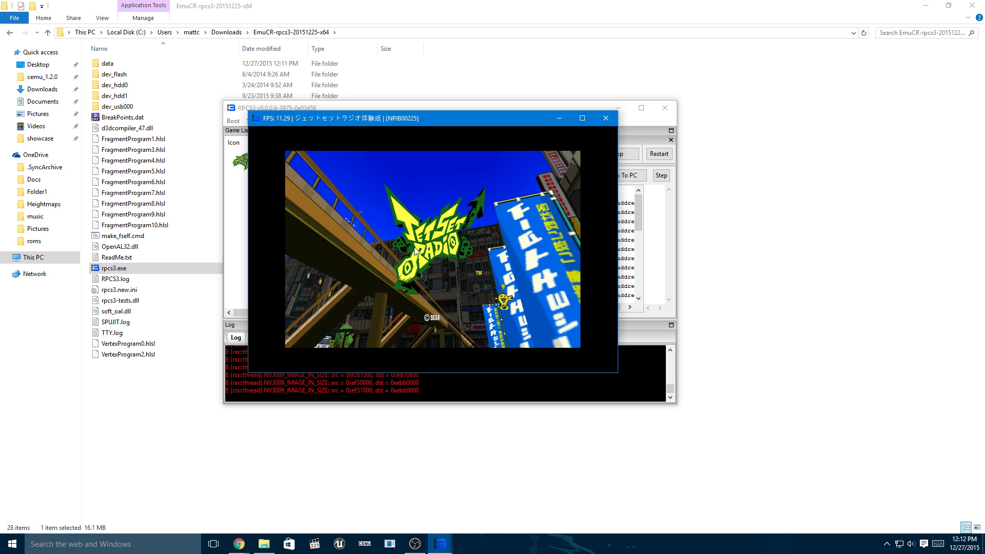
{"action": "key", "text": "Return"}
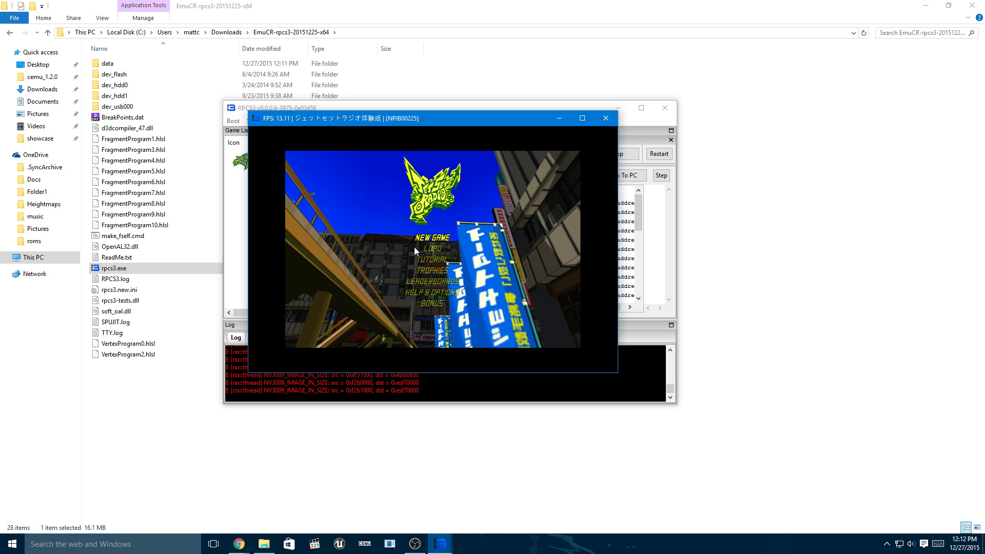
{"action": "key", "text": "Return"}
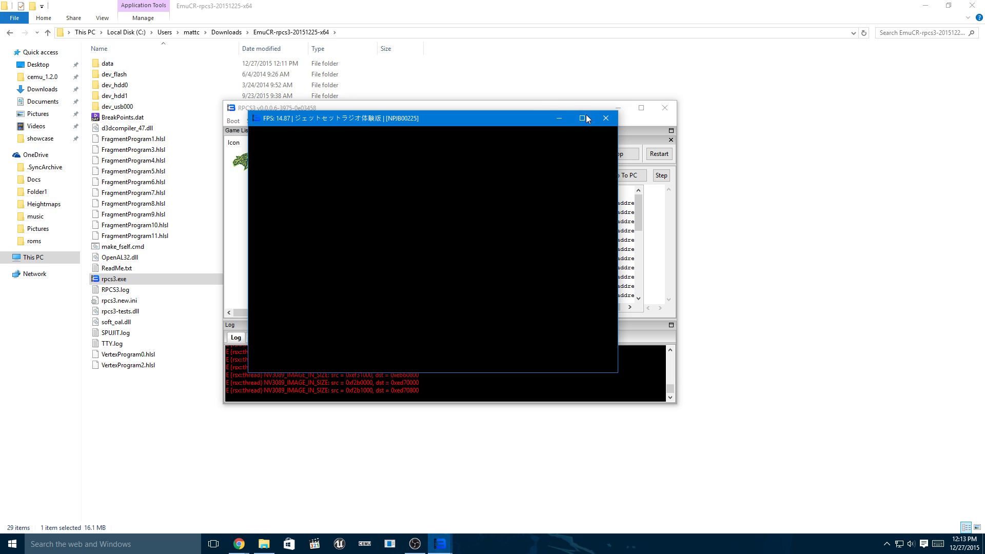
Step: Maximize the game window, then dismiss the assertion and fatal error dialogs so RPCS3 exits
{"action": "left_click", "coordinate": [583, 118]}
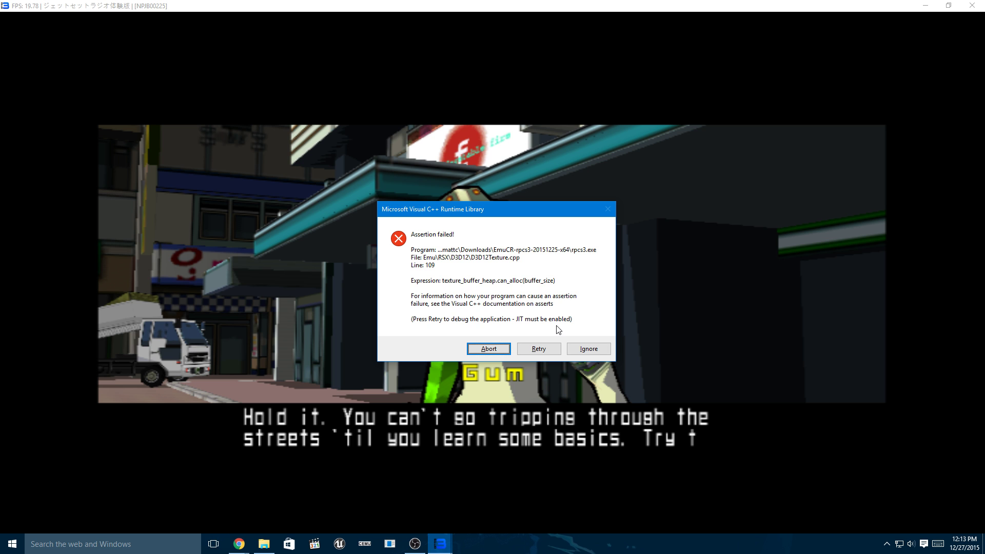
{"action": "left_click", "coordinate": [529, 347]}
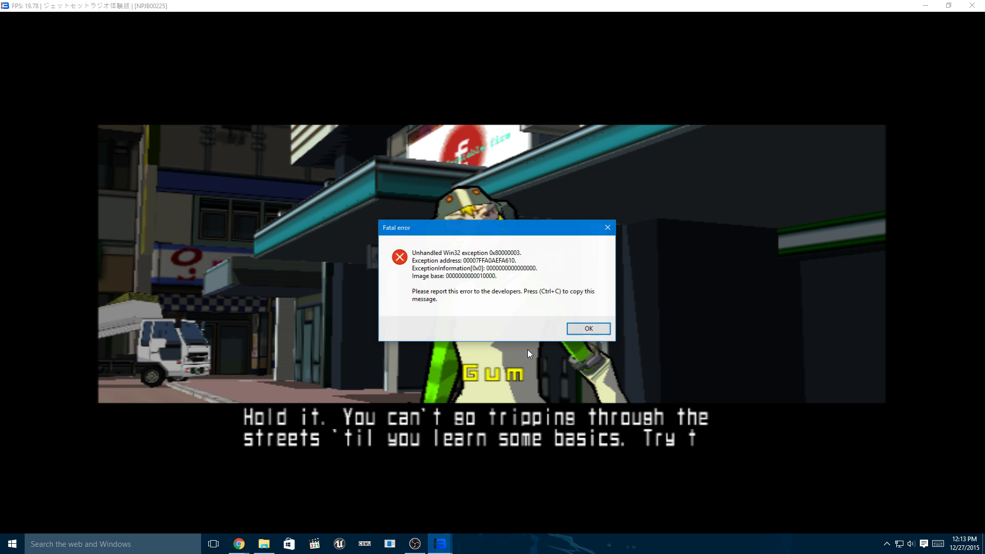
{"action": "left_click", "coordinate": [583, 335]}
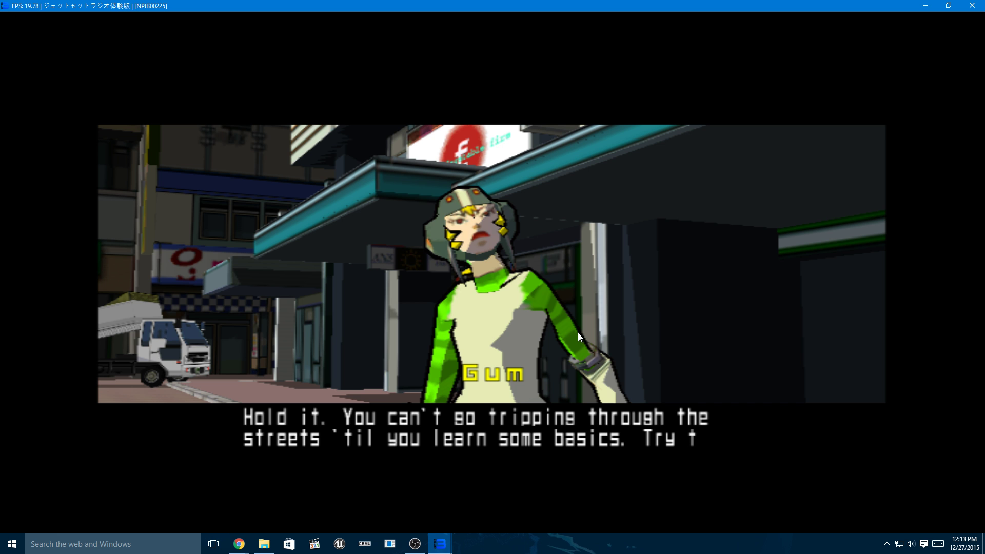
{"action": "left_click", "coordinate": [569, 282]}
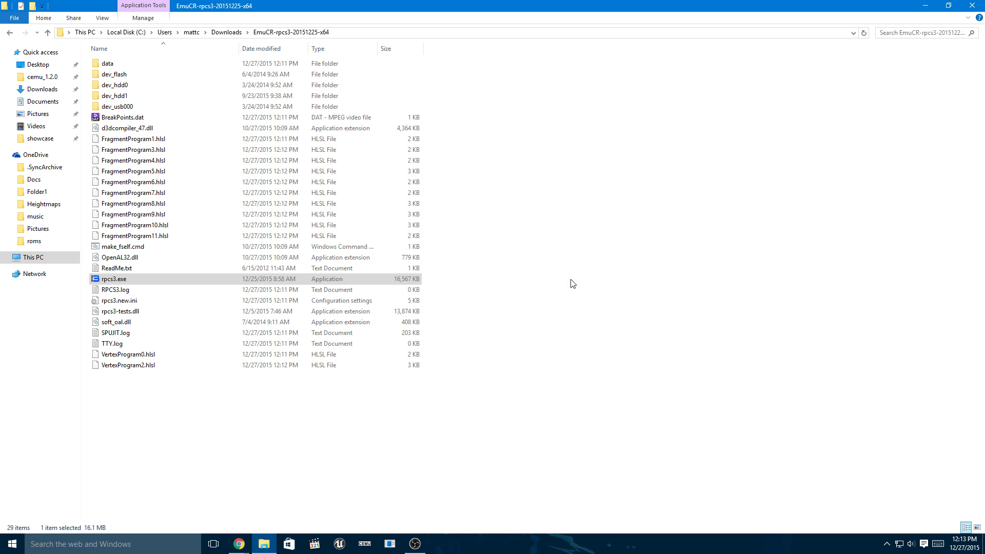
Step: Relaunch RPCS3, open the game's configuration and enable liblv2.sprx loading and compiled blocks exclusion
{"action": "right_click", "coordinate": [107, 280]}
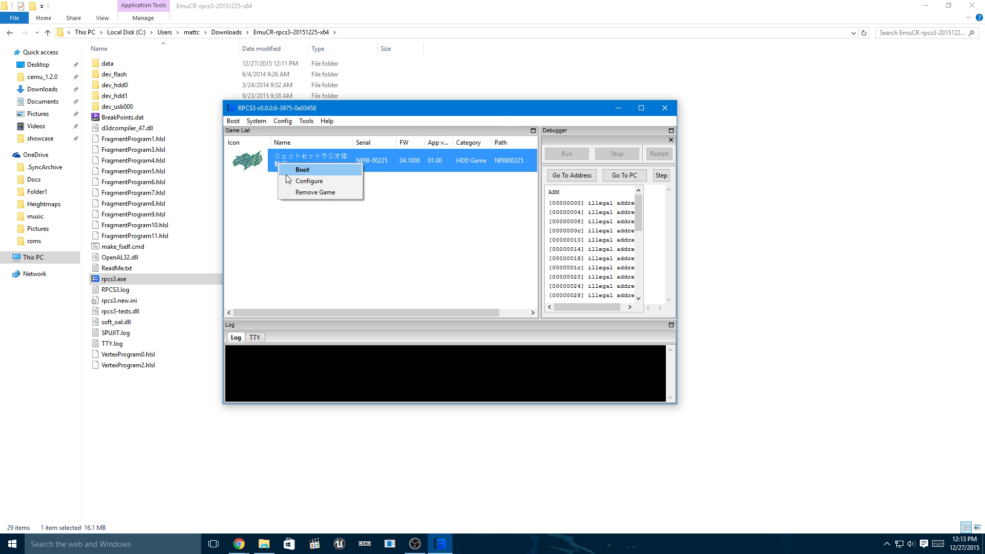
{"action": "left_click", "coordinate": [296, 180]}
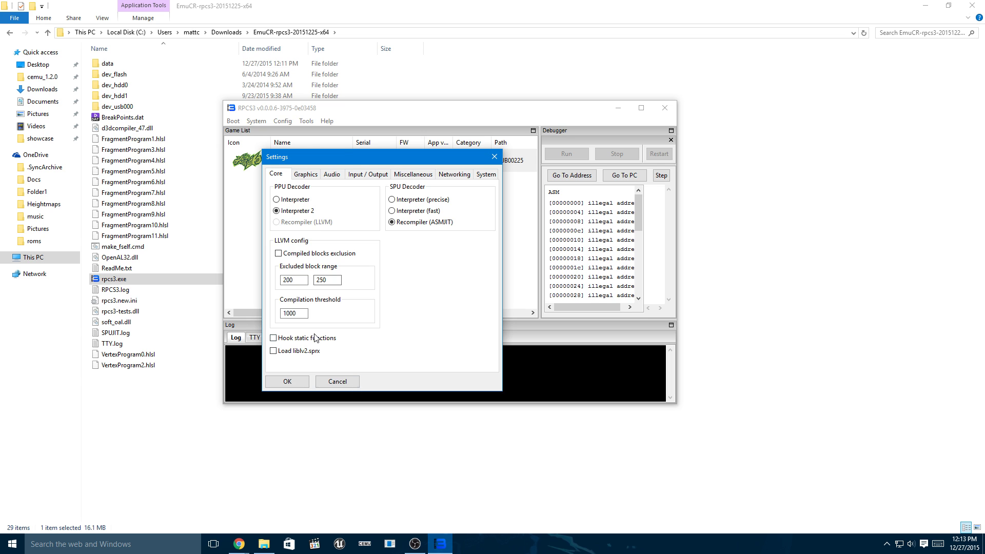
{"action": "left_click", "coordinate": [308, 351]}
{"action": "left_click", "coordinate": [302, 254]}
Step: Set the graphics frame limit to Auto, pick an audio backend and review the remaining settings tabs
{"action": "left_click", "coordinate": [306, 174]}
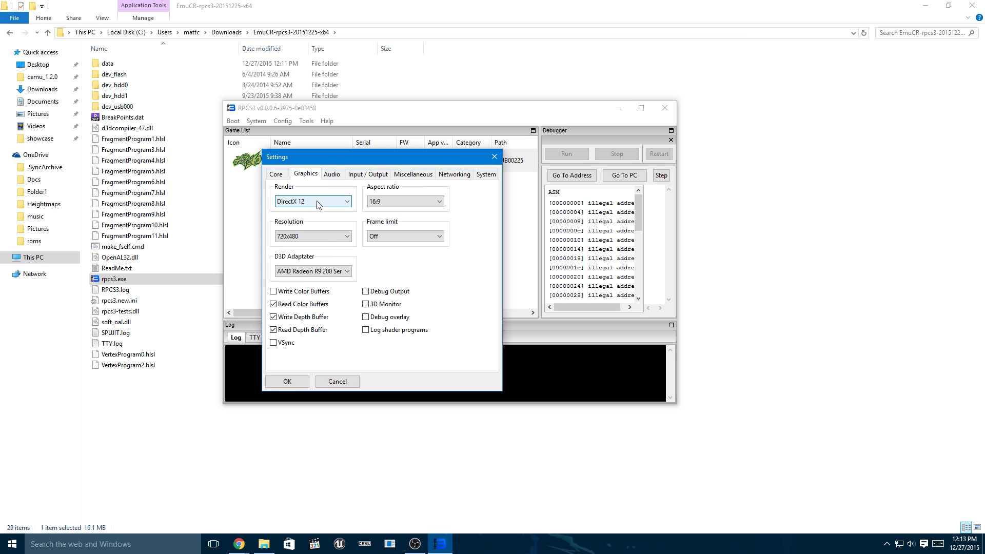
{"action": "left_click", "coordinate": [405, 236]}
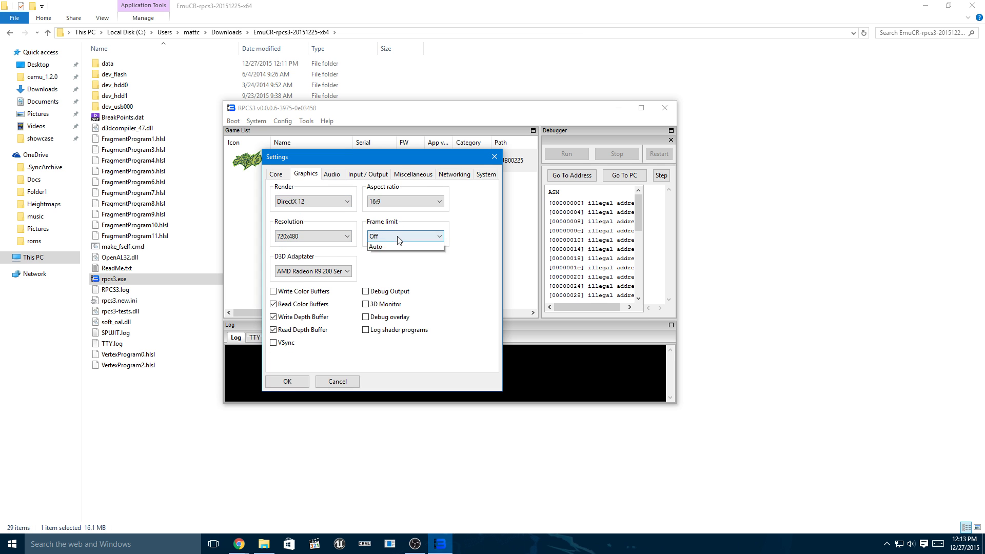
{"action": "left_click", "coordinate": [401, 291]}
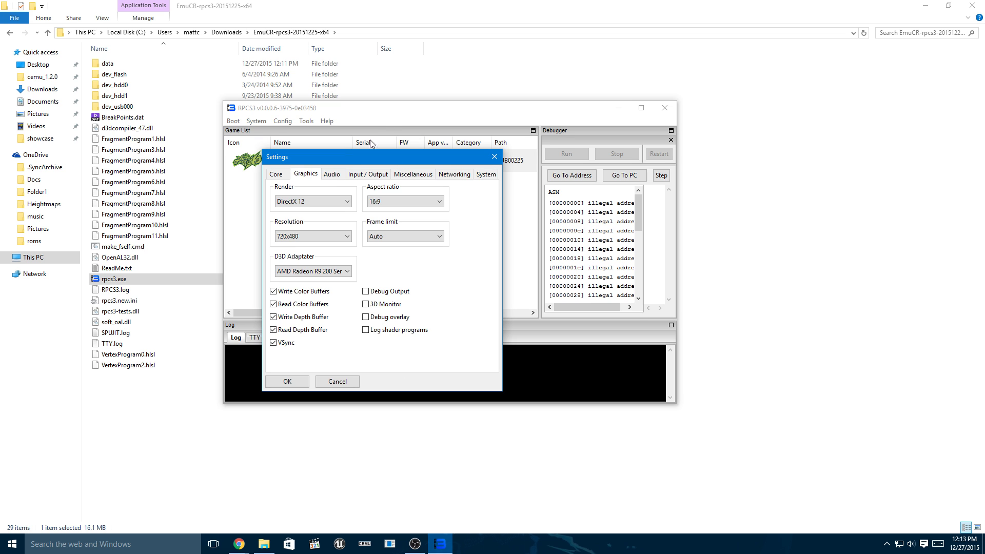
{"action": "left_click", "coordinate": [332, 176]}
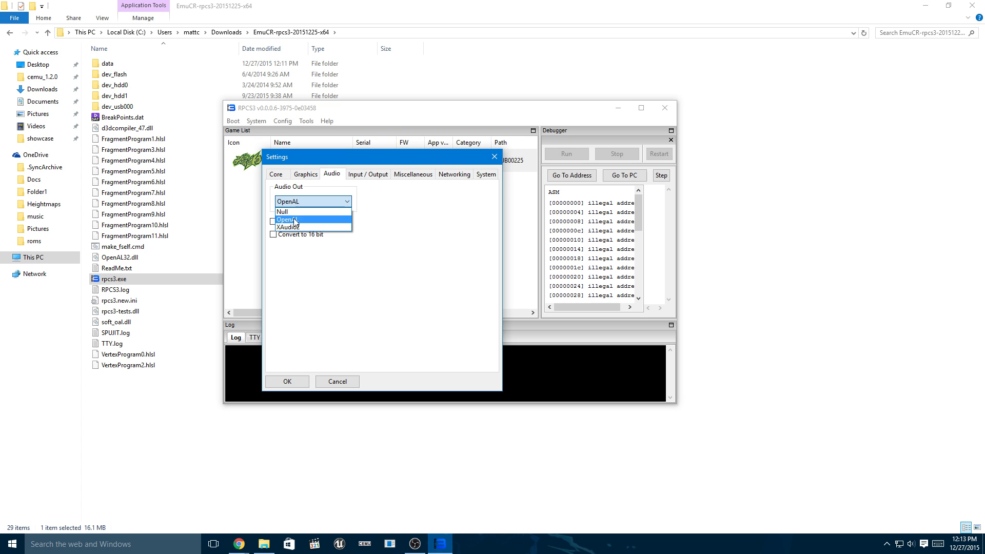
{"action": "left_click", "coordinate": [295, 220]}
{"action": "left_click", "coordinate": [367, 175]}
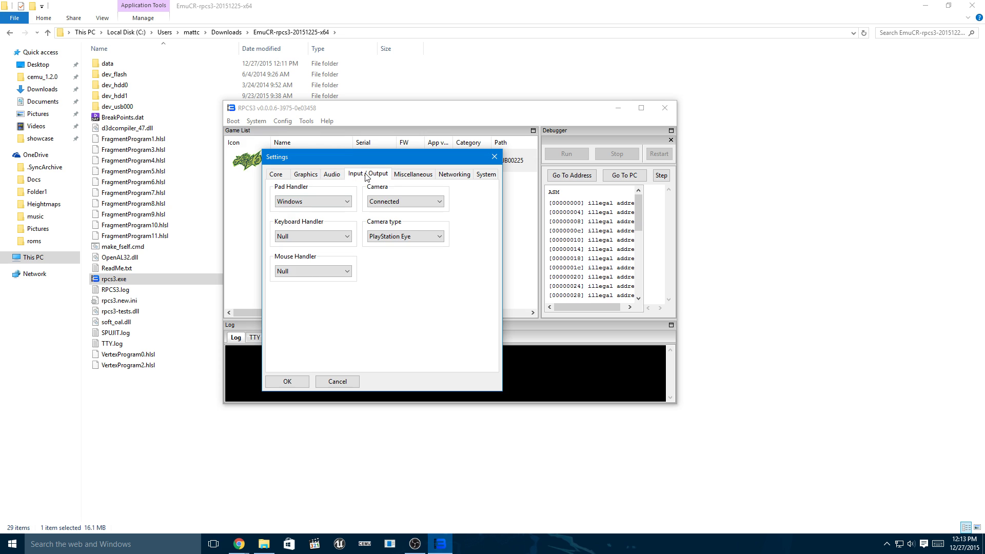
{"action": "left_click", "coordinate": [393, 175]}
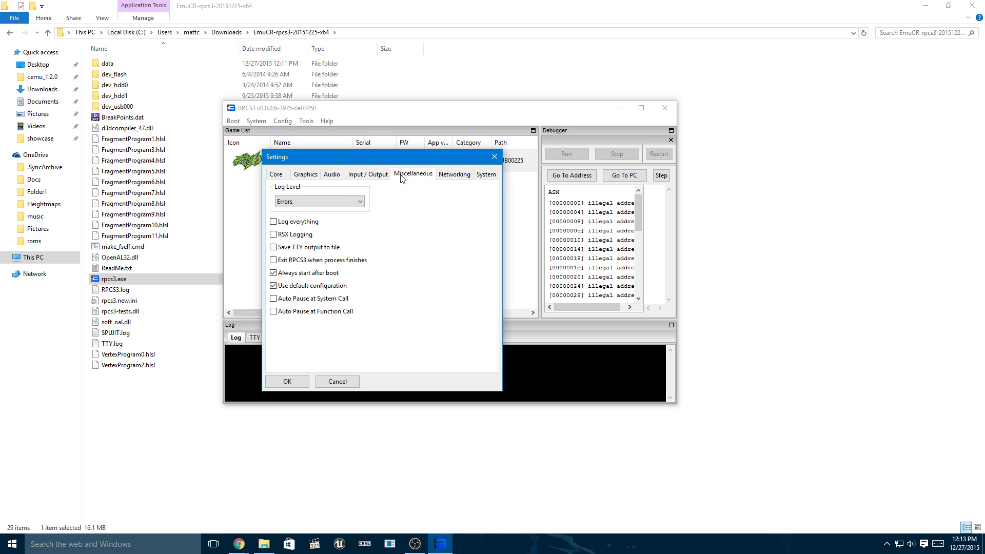
{"action": "left_click", "coordinate": [446, 177]}
{"action": "left_click", "coordinate": [480, 176]}
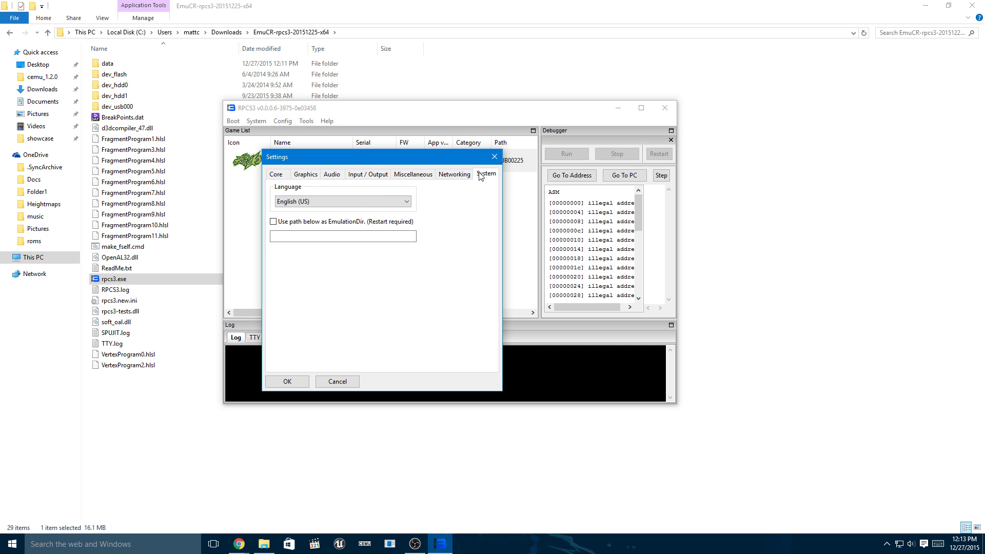
{"action": "left_click", "coordinate": [287, 381]}
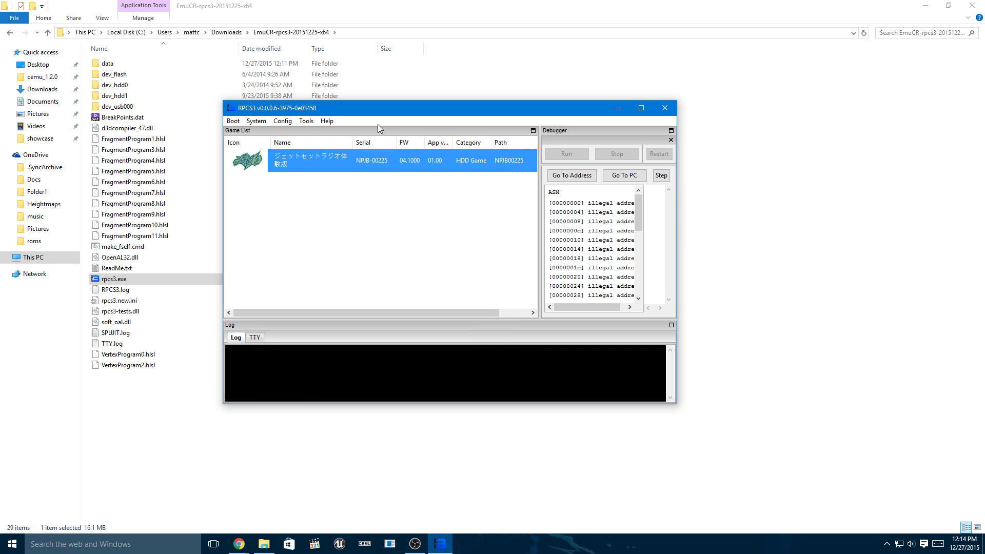
{"action": "left_click", "coordinate": [287, 122]}
{"action": "left_click", "coordinate": [296, 134]}
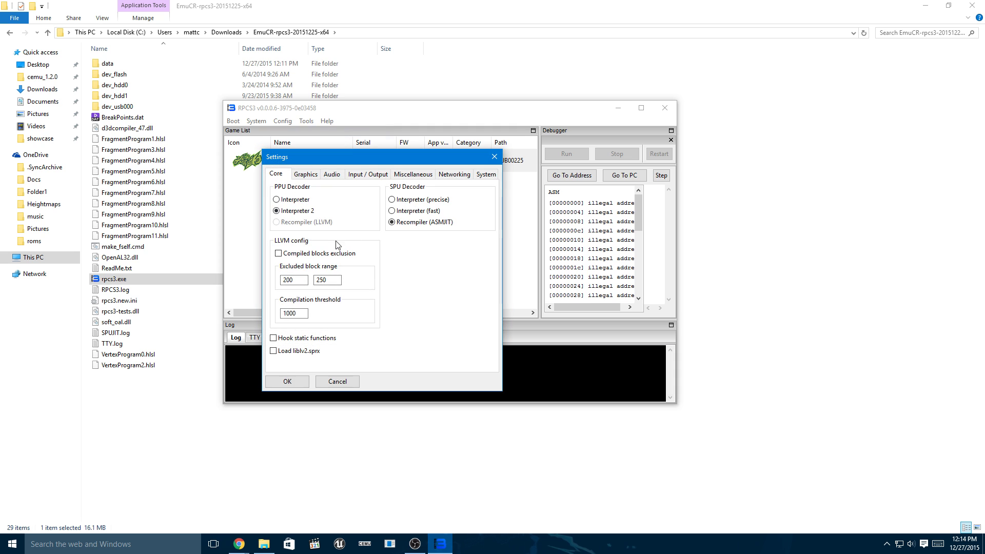
{"action": "left_click", "coordinate": [315, 176]}
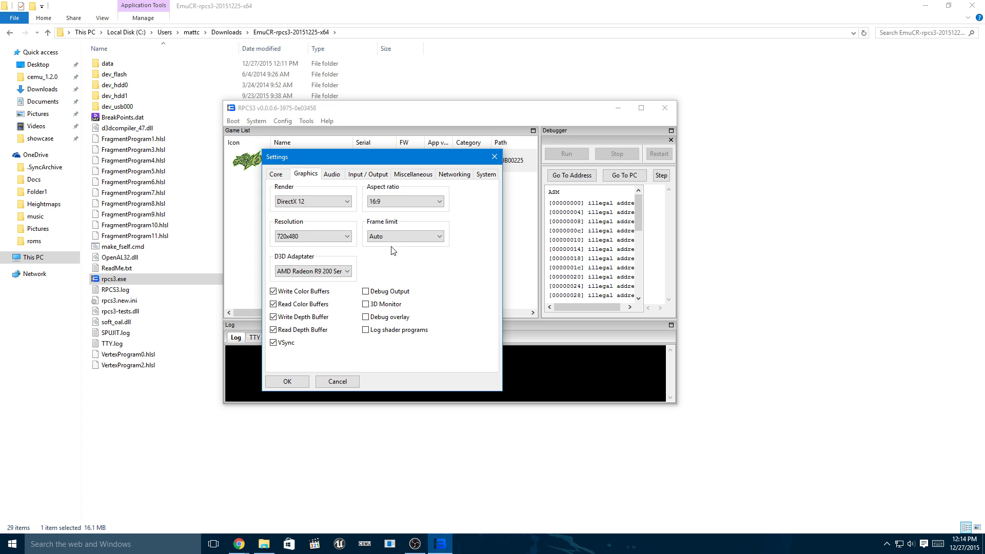
{"action": "left_click", "coordinate": [337, 174]}
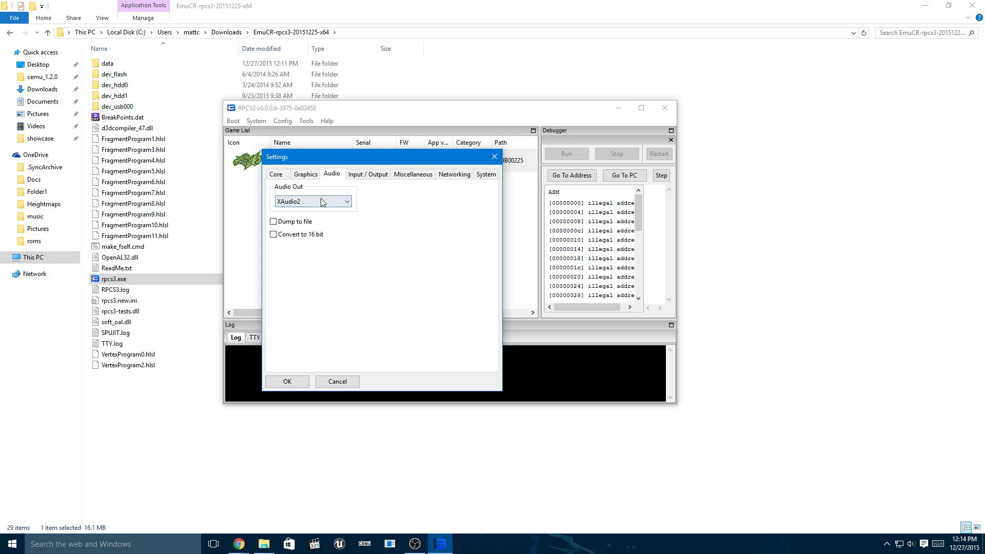
{"action": "left_click", "coordinate": [368, 174]}
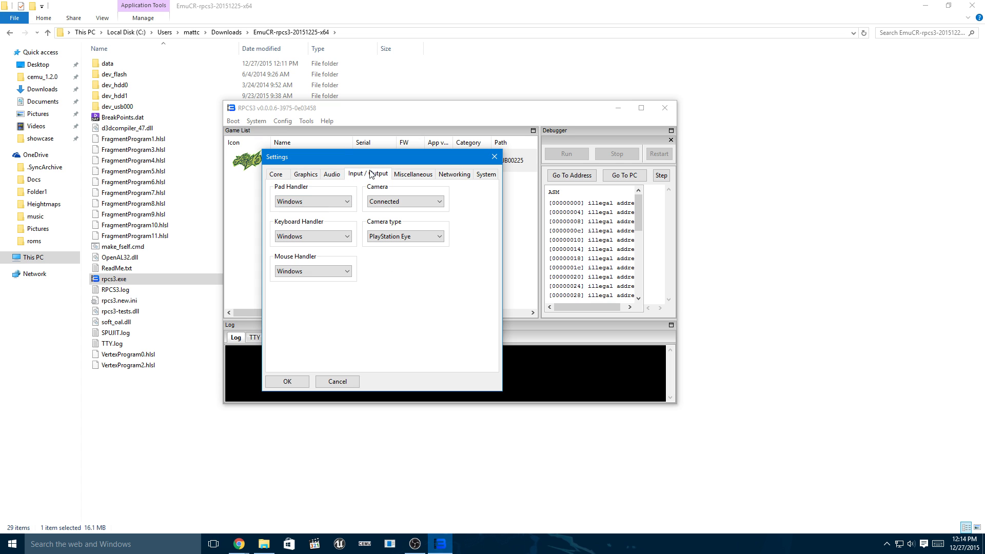
{"action": "left_click", "coordinate": [420, 175]}
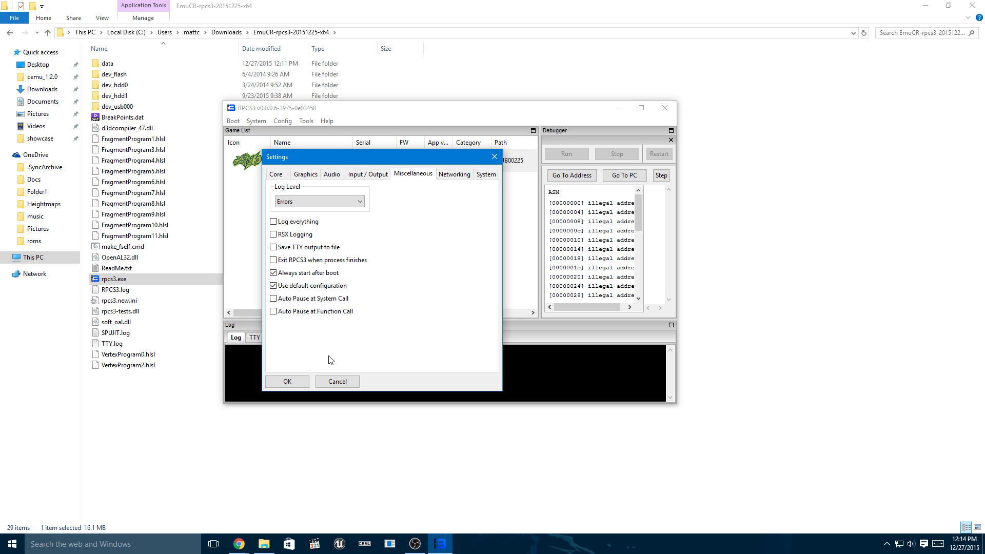
{"action": "left_click", "coordinate": [291, 379]}
Step: Boot the game full screen, cancel the debug alert and acknowledge the PSN sign-in notice
{"action": "right_click", "coordinate": [293, 165]}
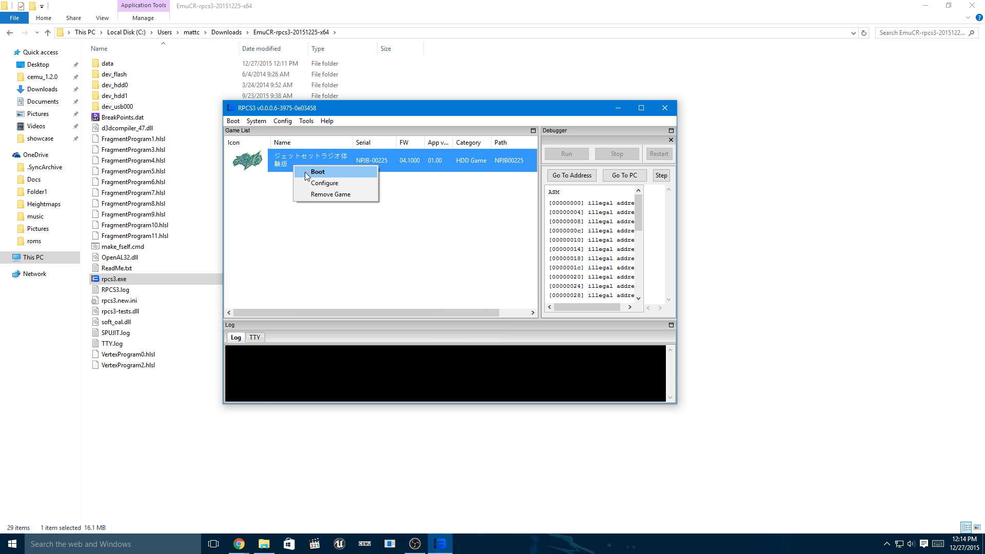
{"action": "left_click", "coordinate": [307, 176]}
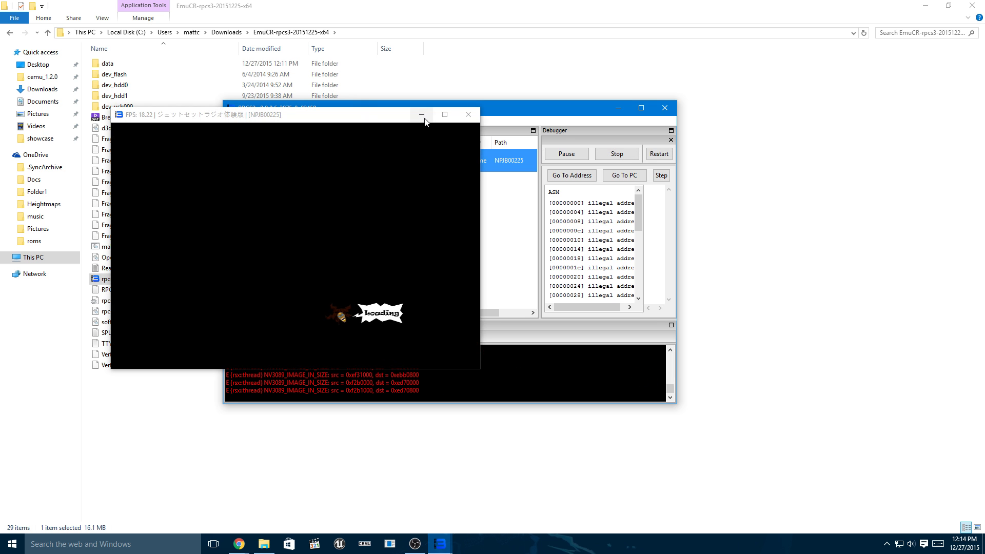
{"action": "left_click", "coordinate": [444, 115]}
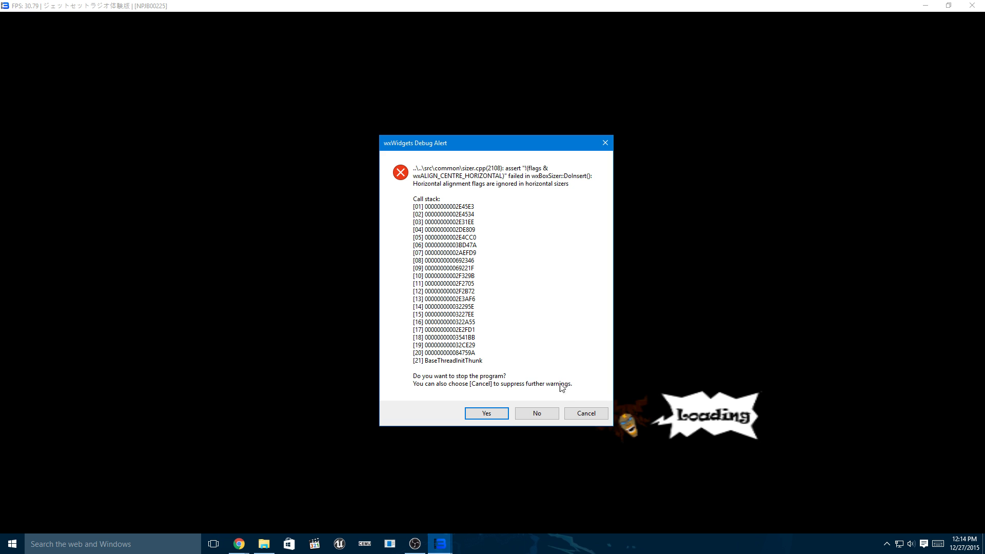
{"action": "left_click", "coordinate": [573, 419]}
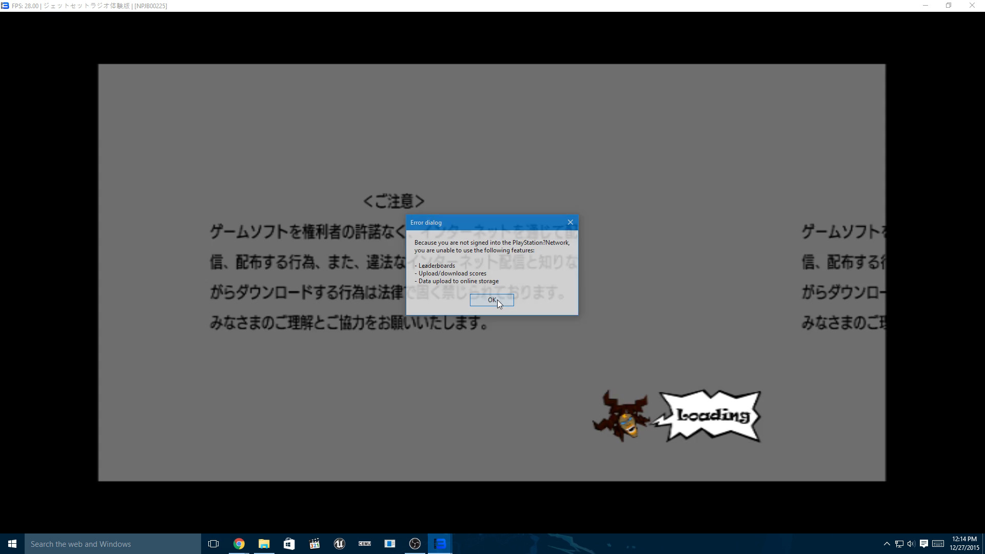
{"action": "left_click", "coordinate": [497, 302]}
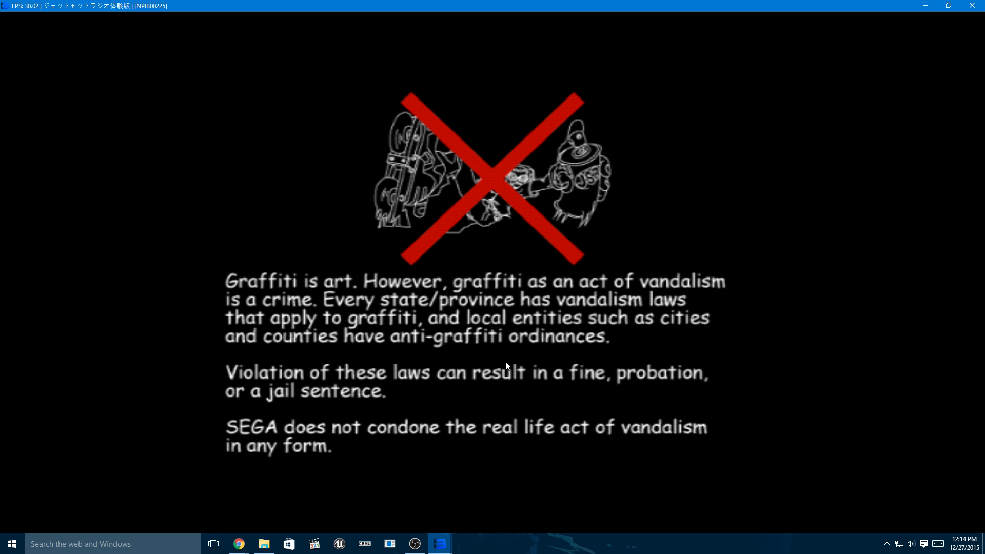
{"action": "left_click", "coordinate": [242, 543]}
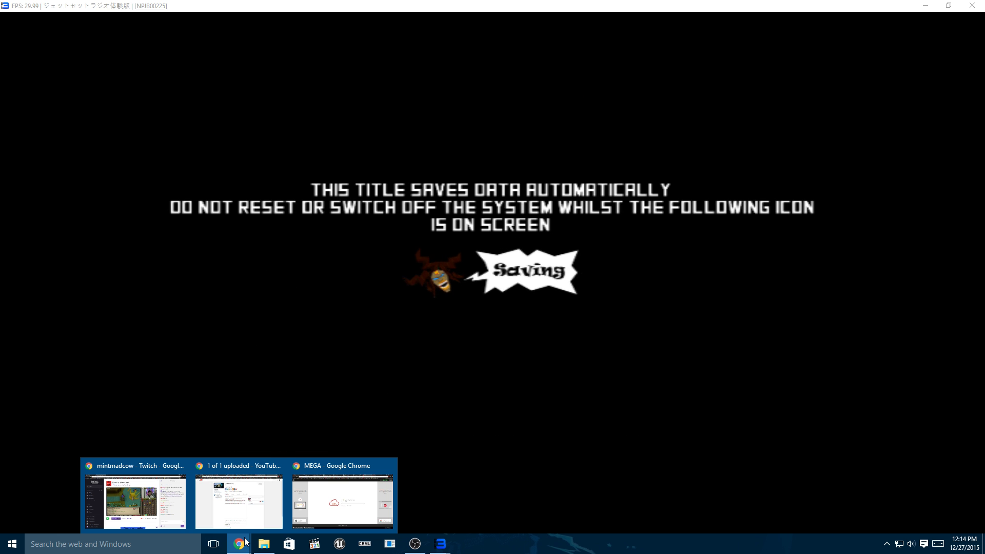
Step: Return to the game window so the intro and attract demo play
{"action": "left_click", "coordinate": [709, 380]}
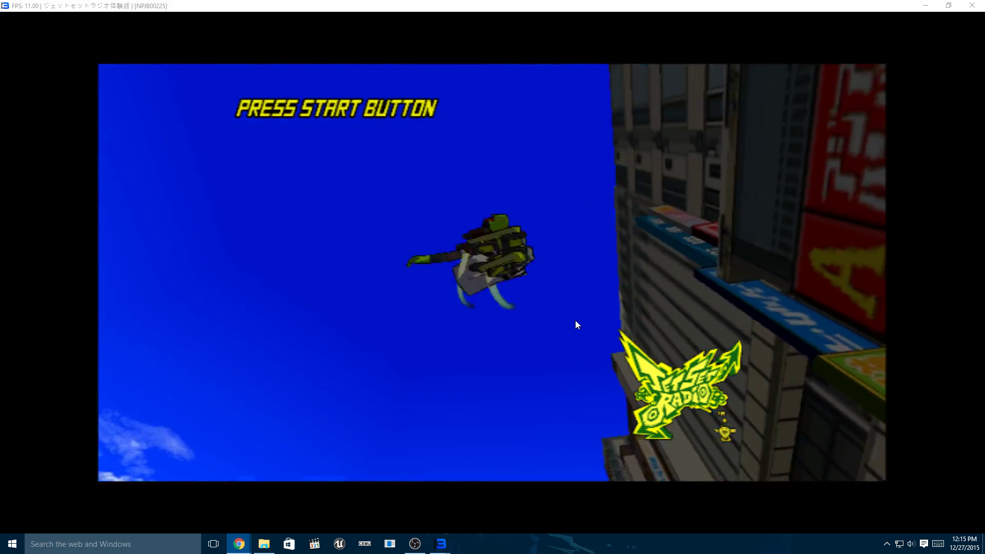
Step: Start a NEW GAME from the title menu, skip the intro, then abort on the assertion failure
{"action": "left_click", "coordinate": [438, 328]}
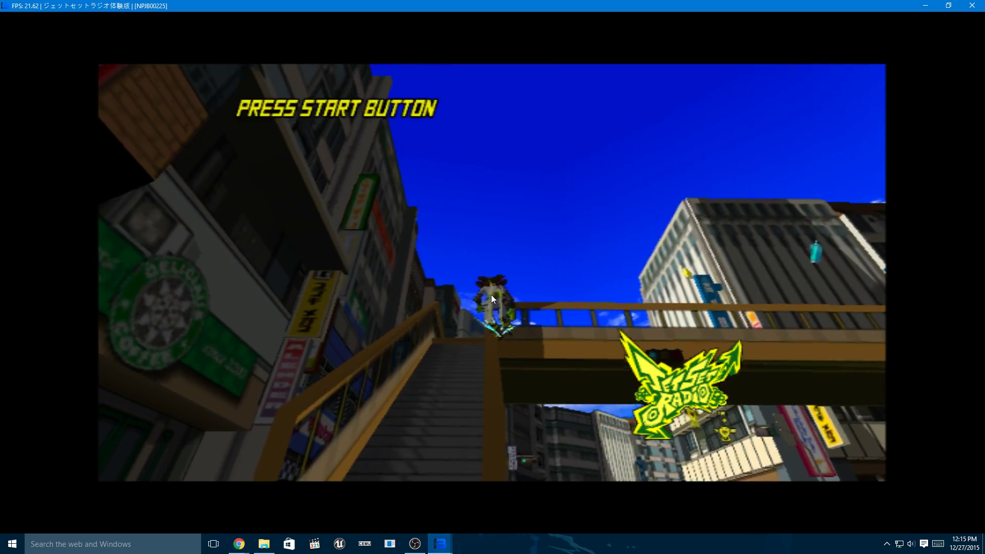
{"action": "key", "text": "Return"}
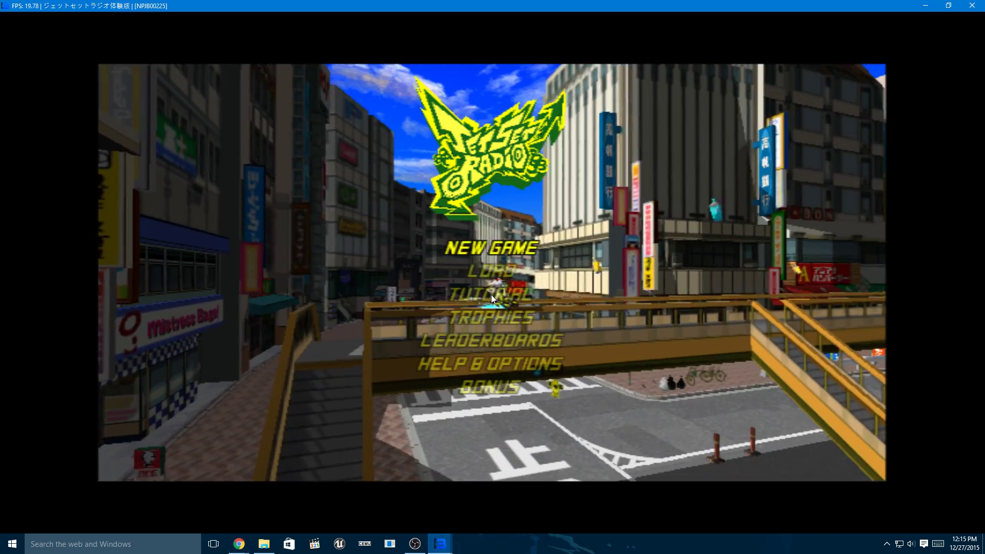
{"action": "key", "text": "Return"}
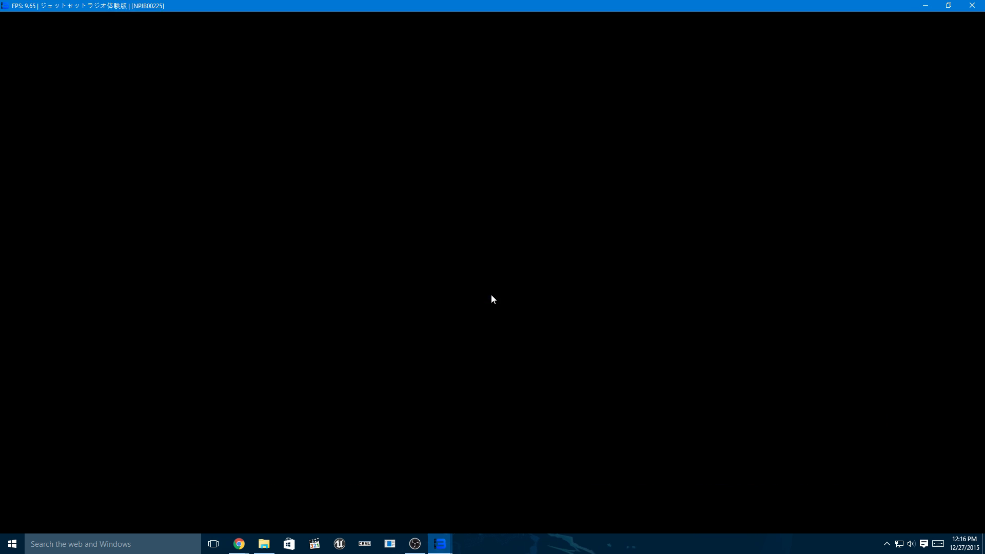
{"action": "key", "text": "Return"}
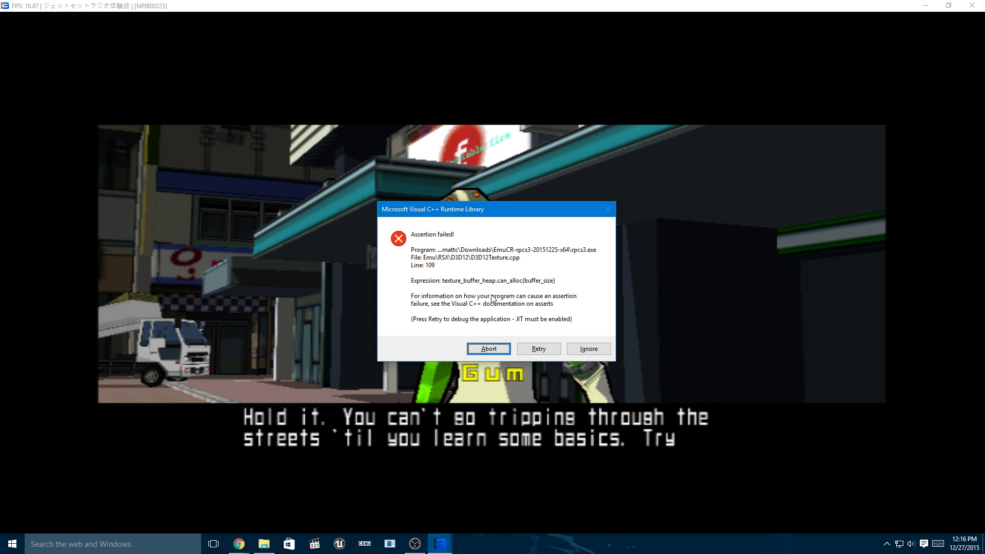
{"action": "left_click", "coordinate": [491, 350]}
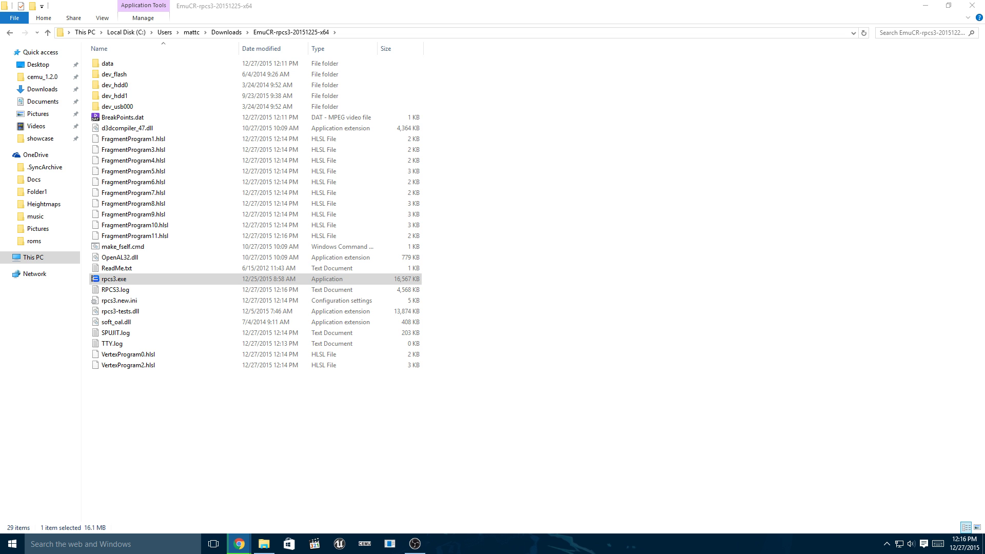
Step: Launch rpcs3.exe from the EmuCR-rpcs3-20151225-x64 build folder
{"action": "double_click", "coordinate": [135, 278]}
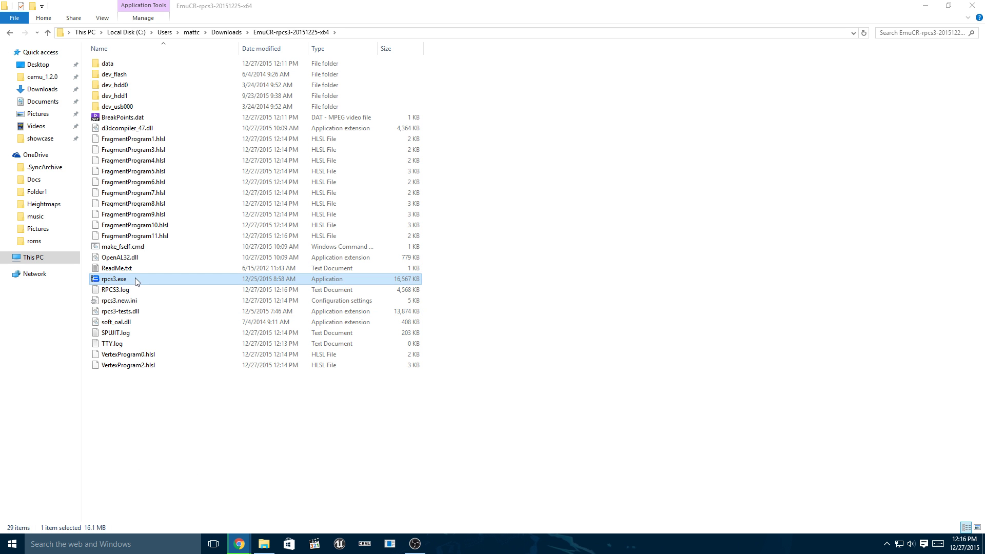
Step: Install the NPEB02252 Metal Slug 3 PKG from psnstuff_ver_03.07.08's downloads folder
{"action": "left_click", "coordinate": [233, 122]}
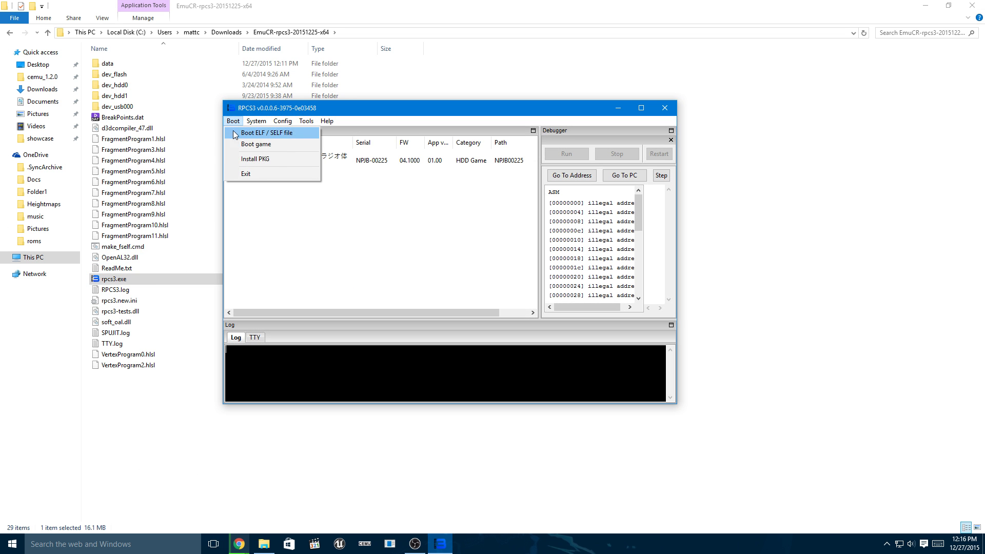
{"action": "left_click", "coordinate": [245, 158]}
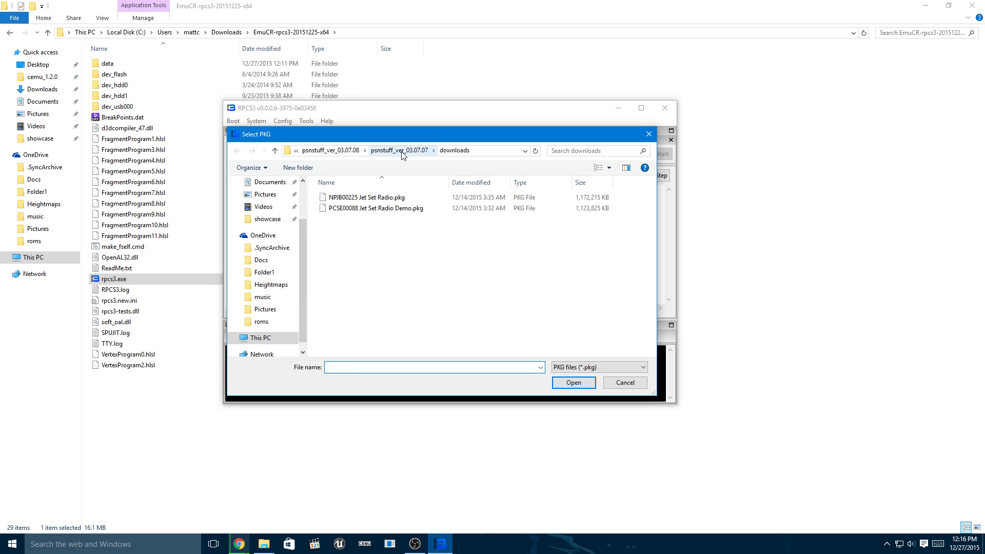
{"action": "left_click", "coordinate": [403, 154]}
{"action": "left_click", "coordinate": [376, 154]}
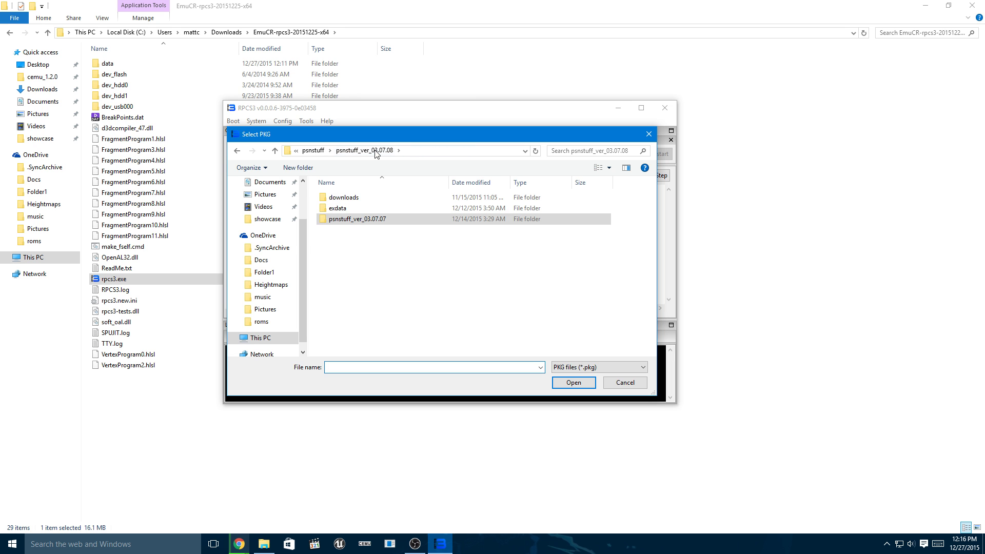
{"action": "double_click", "coordinate": [356, 198]}
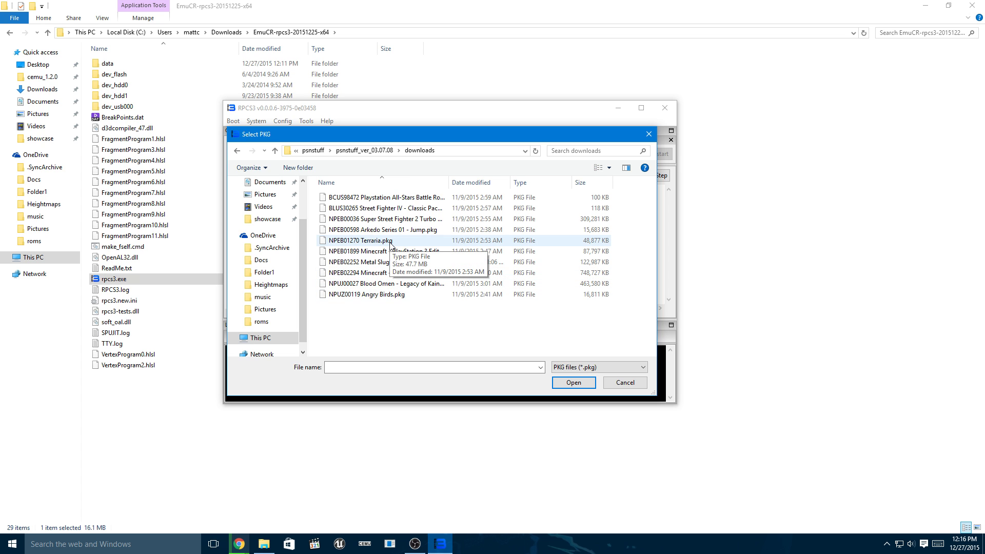
{"action": "double_click", "coordinate": [386, 262]}
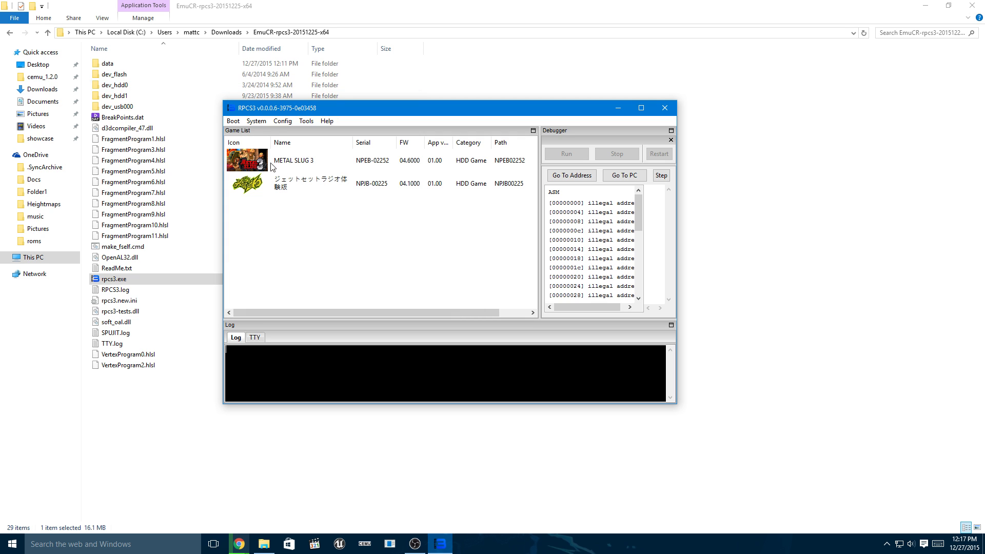
{"action": "left_click", "coordinate": [264, 543]}
{"action": "right_click", "coordinate": [264, 543]}
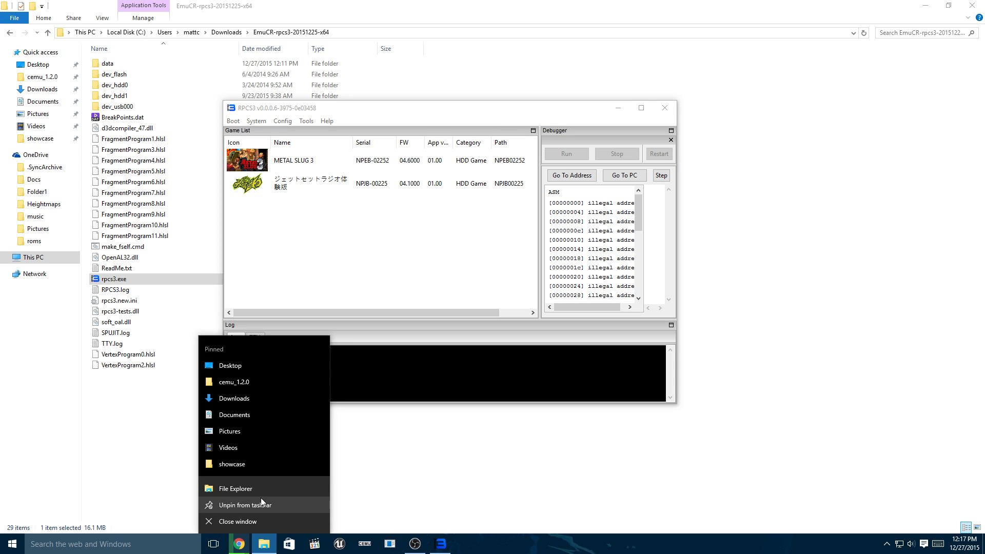
{"action": "left_click", "coordinate": [254, 488]}
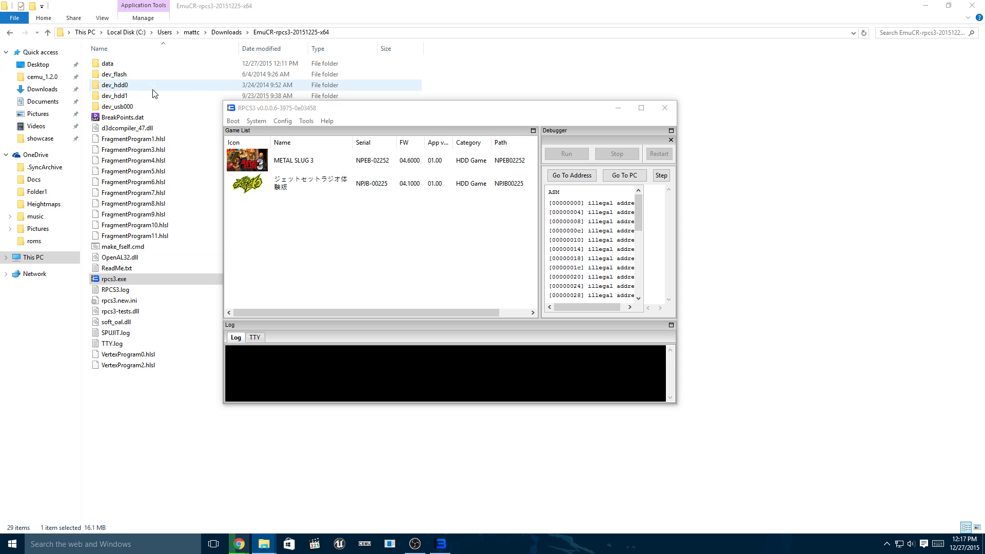
Step: Paste the copied RAP licence files into dev_hdd0/home/00000001/exdata using the Windows copier
{"action": "double_click", "coordinate": [129, 88]}
{"action": "double_click", "coordinate": [109, 74]}
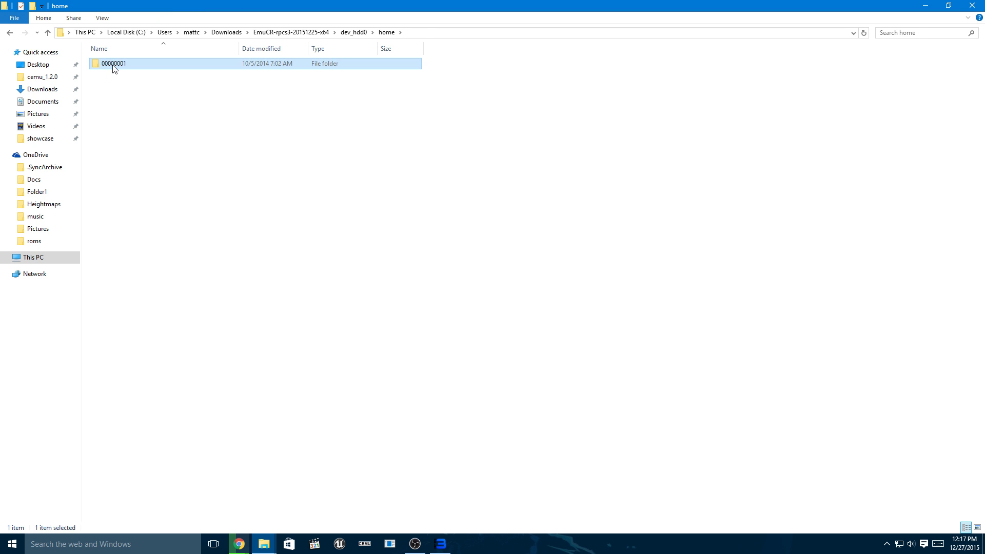
{"action": "double_click", "coordinate": [113, 65]}
{"action": "double_click", "coordinate": [108, 63]}
{"action": "right_click", "coordinate": [136, 137]}
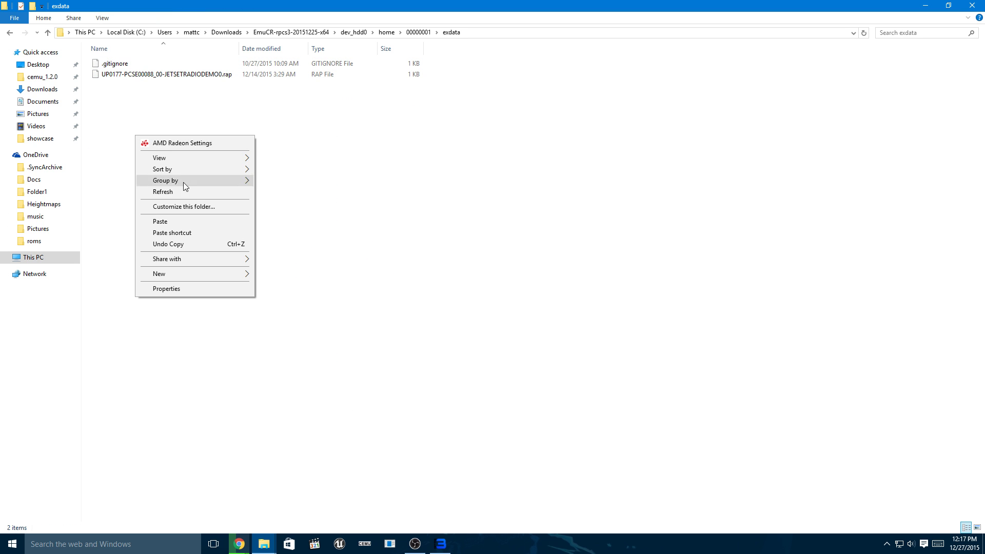
{"action": "left_click", "coordinate": [182, 220]}
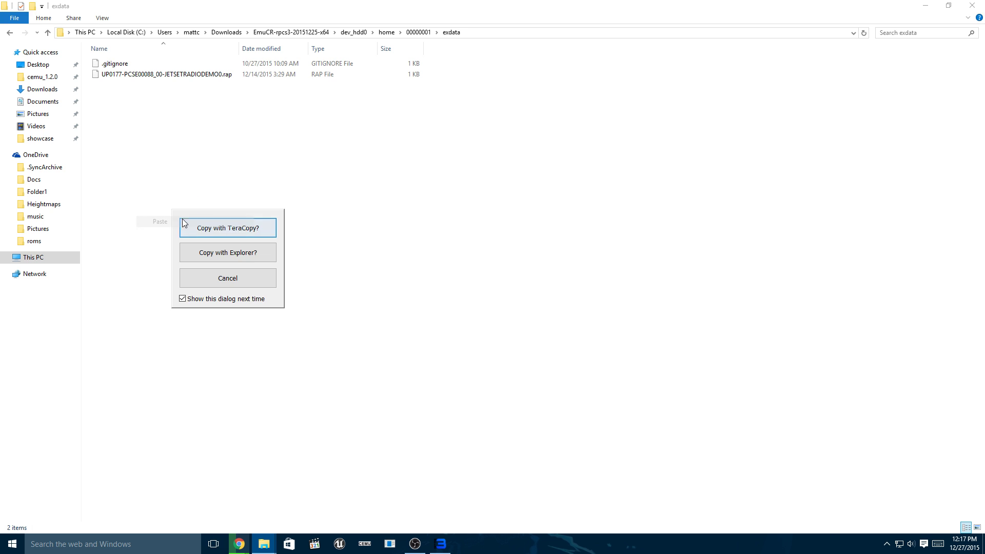
{"action": "left_click", "coordinate": [243, 254]}
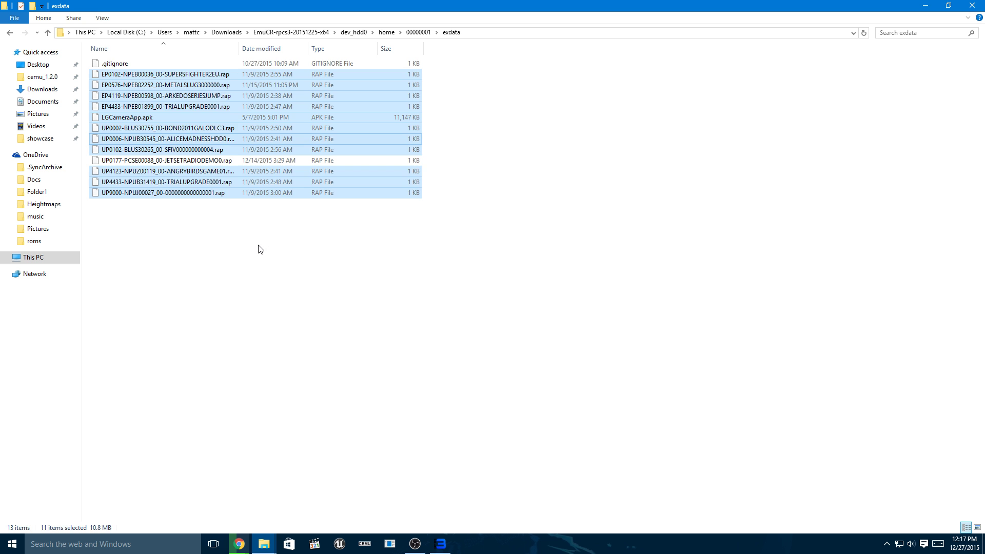
Step: Deselect the pasted files, check LGCameraApp.apk's options without changes, and close the exdata window
{"action": "left_click", "coordinate": [261, 249]}
{"action": "left_click", "coordinate": [128, 118]}
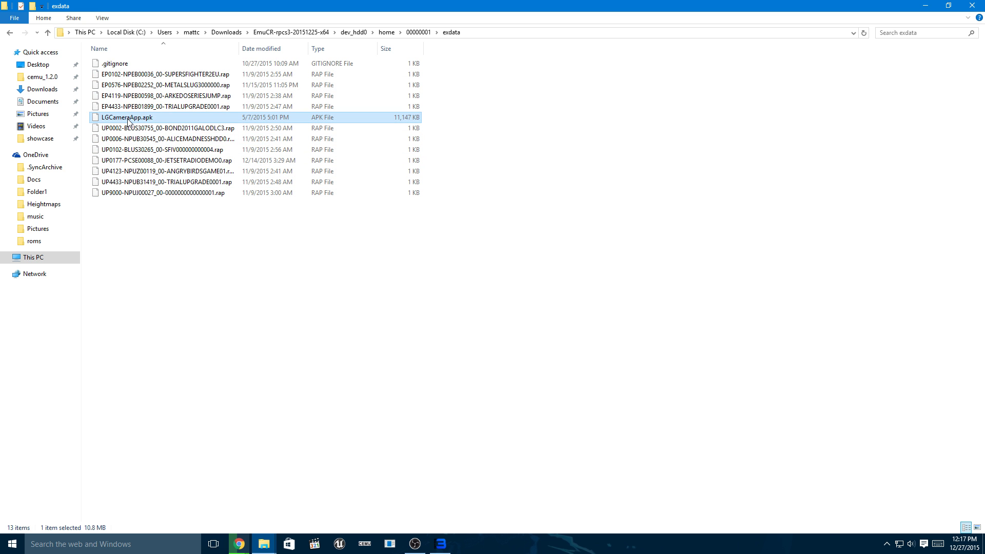
{"action": "right_click", "coordinate": [128, 118]}
{"action": "left_click", "coordinate": [630, 405]}
{"action": "left_click", "coordinate": [972, 5]}
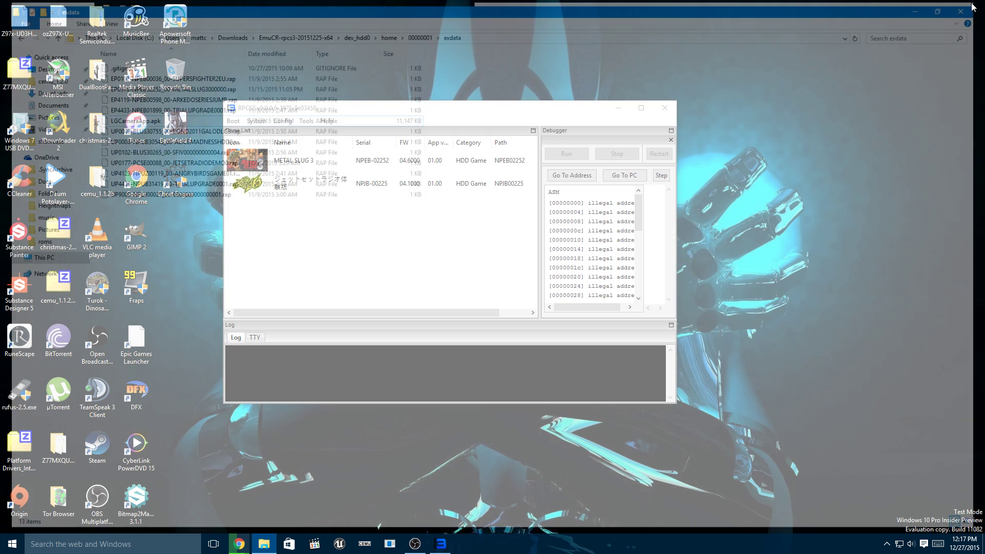
Step: Boot METAL SLUG 3, reposition its grey DirectX 12 window, then close it
{"action": "right_click", "coordinate": [261, 167]}
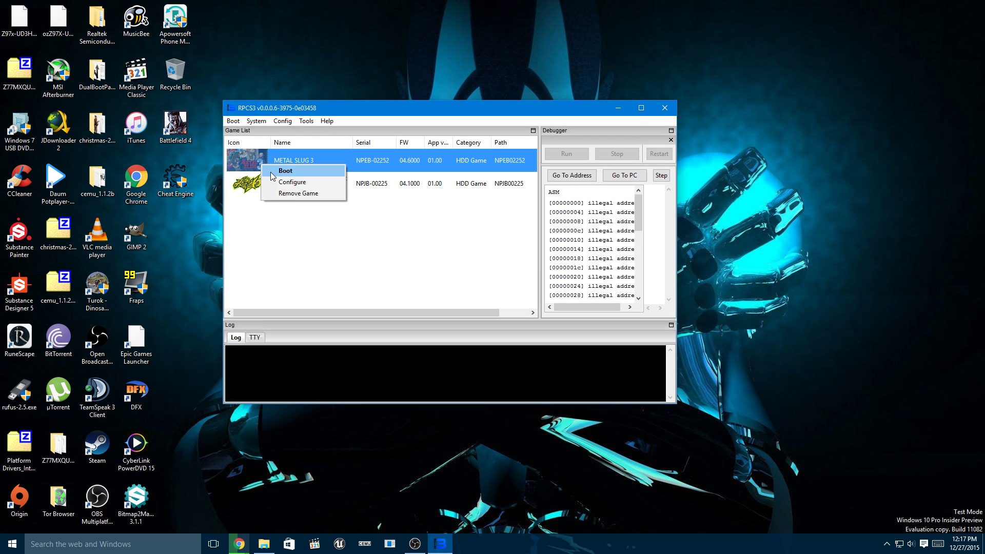
{"action": "left_click", "coordinate": [345, 231]}
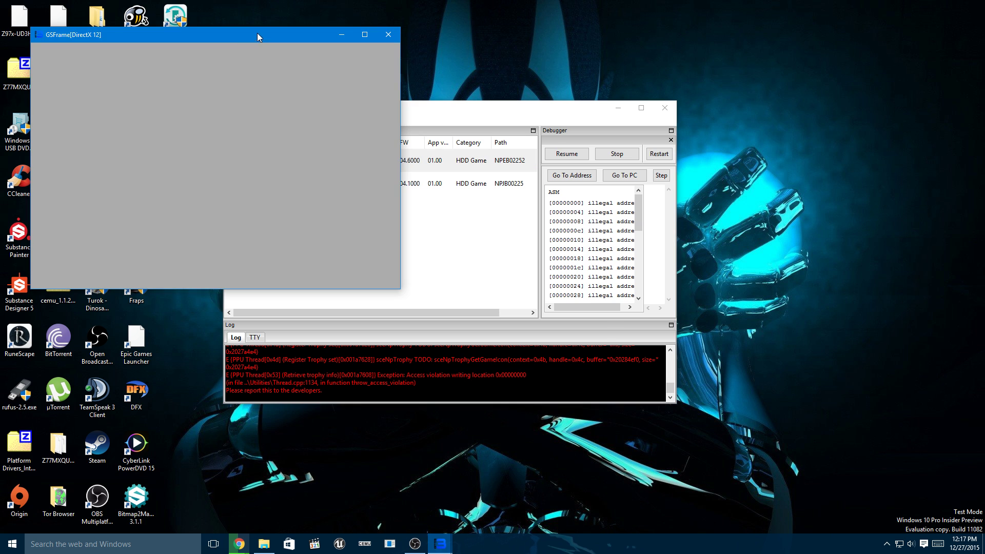
{"action": "left_click_drag", "start_coordinate": [257, 33], "coordinate": [434, 126]}
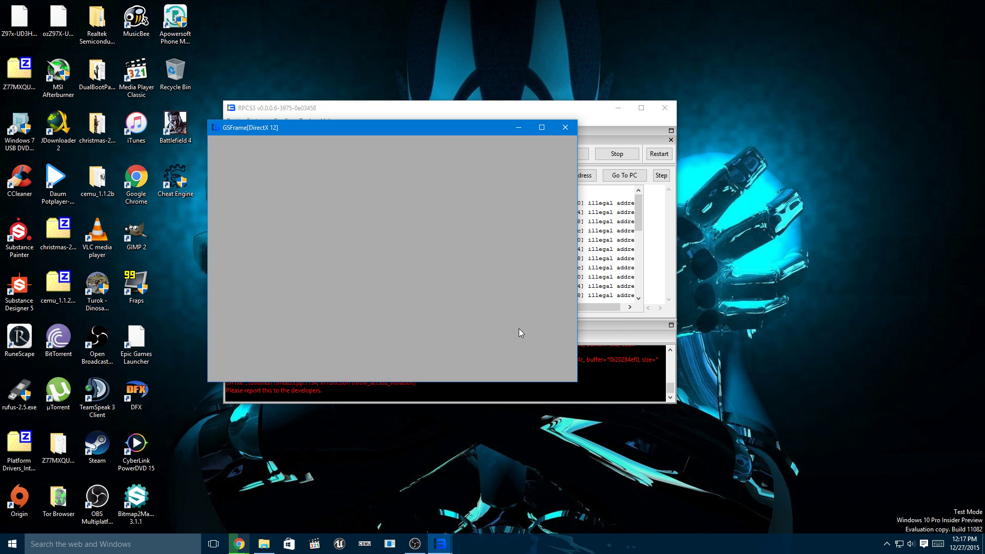
{"action": "left_click", "coordinate": [565, 128]}
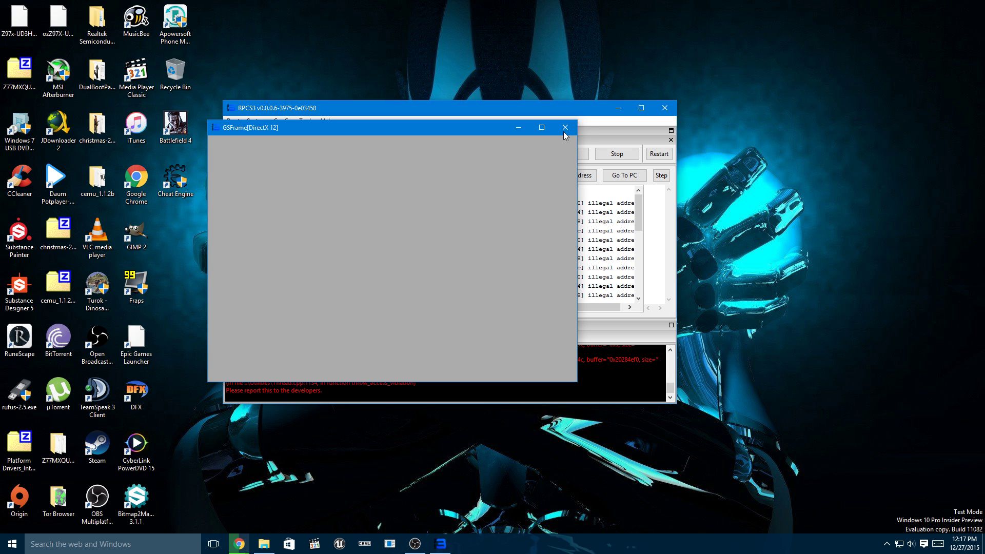
{"action": "left_click", "coordinate": [233, 121]}
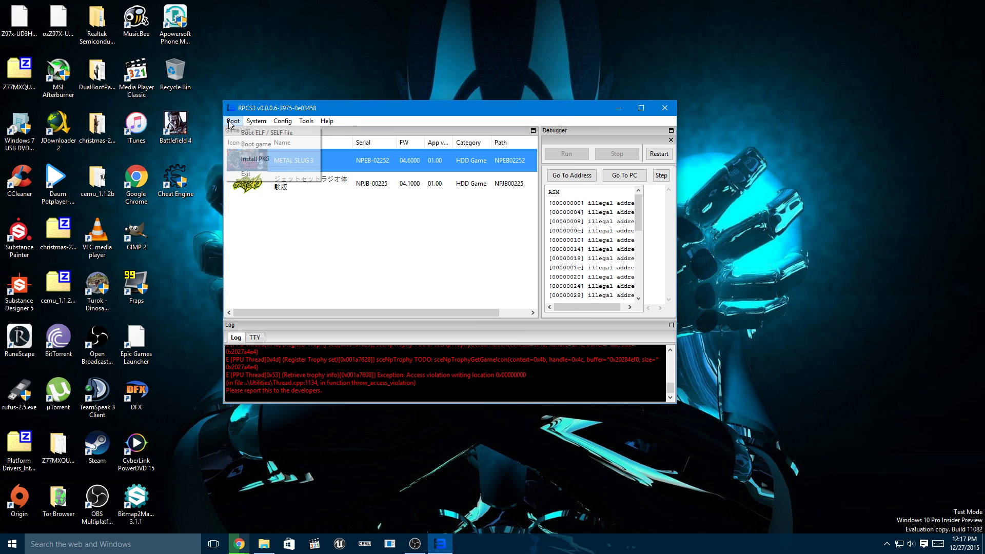
Step: Install the Minecraft Story Mode demo PKG (NPEB-02294) from the downloads folder
{"action": "left_click", "coordinate": [246, 159]}
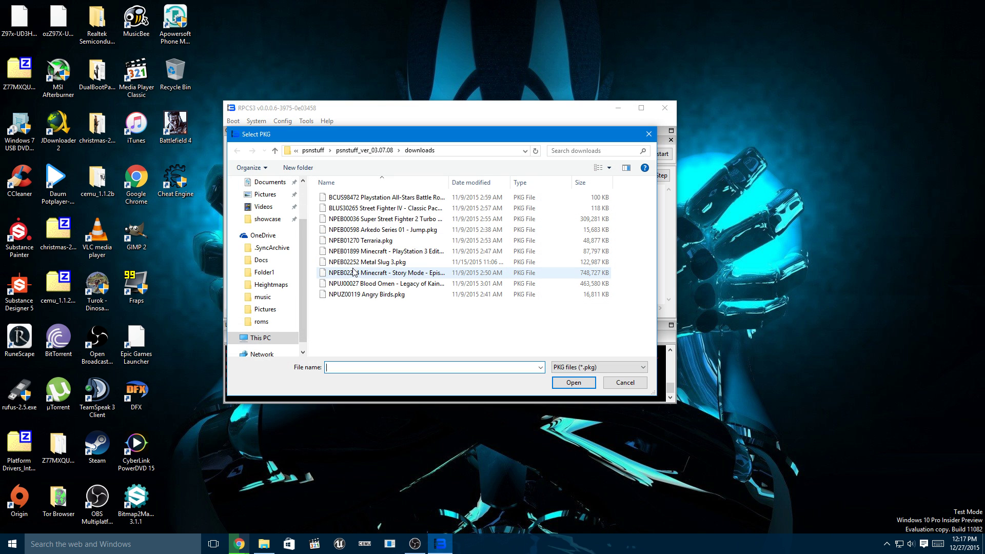
{"action": "double_click", "coordinate": [430, 275]}
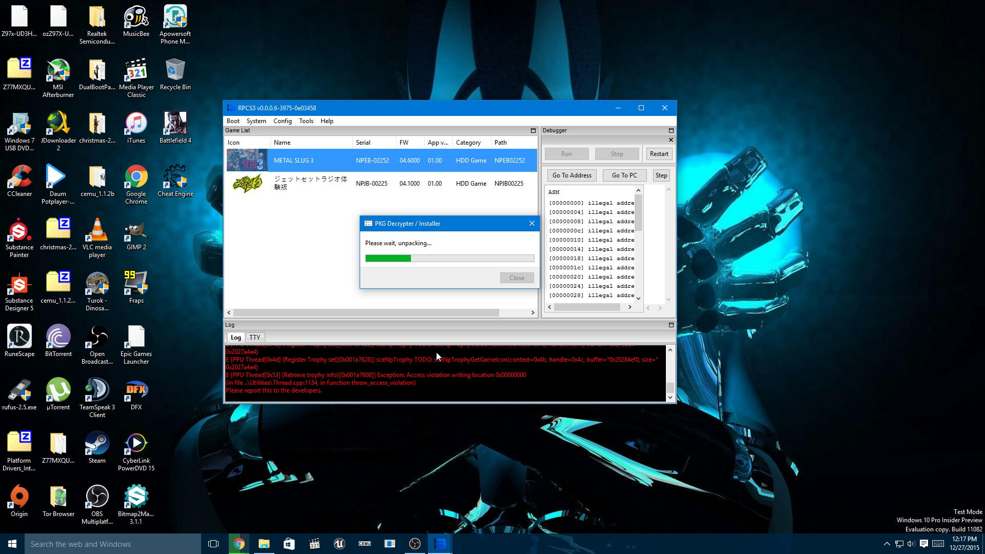
{"action": "left_click", "coordinate": [665, 108]}
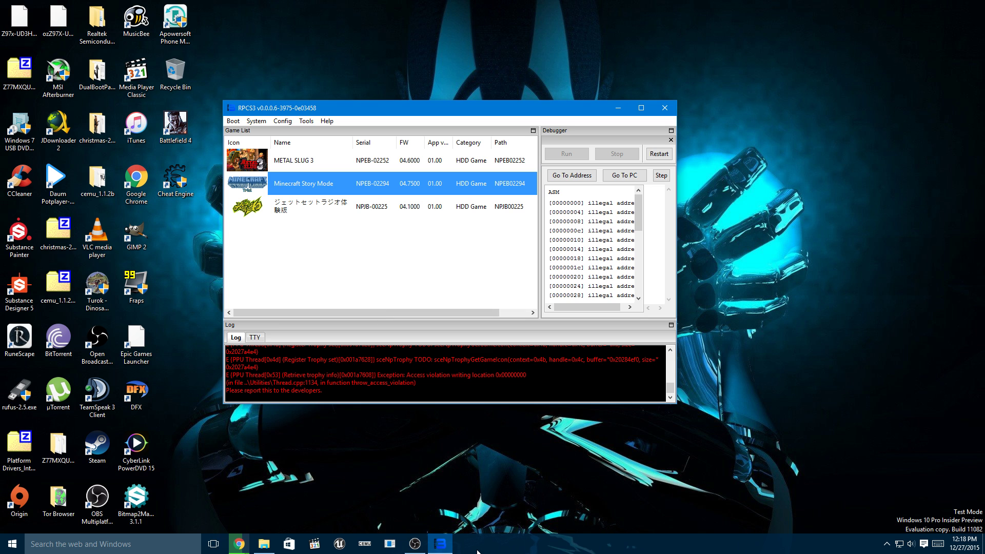
Step: Boot Minecraft Story Mode, enlarge and reposition its black 0.00 FPS window, then close it
{"action": "left_click", "coordinate": [440, 544]}
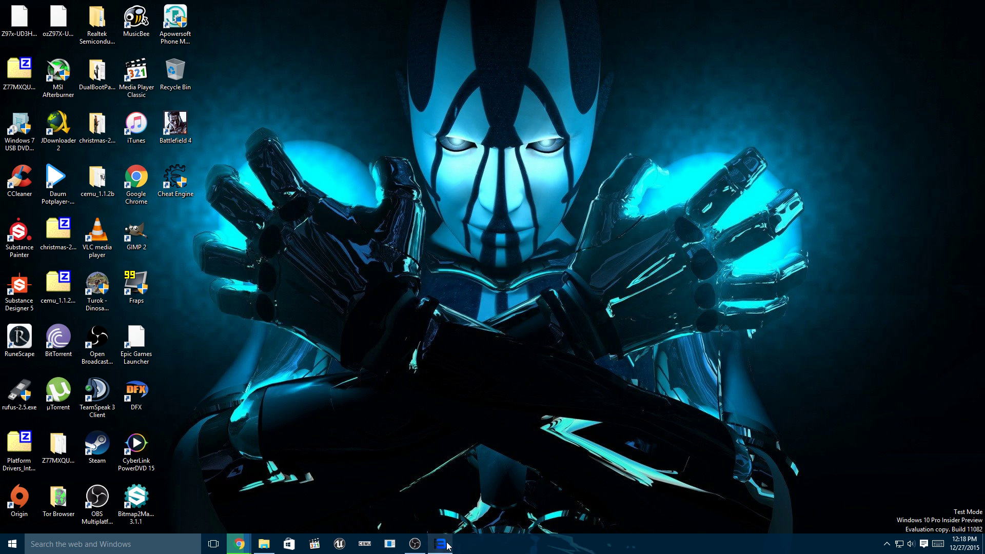
{"action": "left_click", "coordinate": [441, 544]}
{"action": "right_click", "coordinate": [294, 185]}
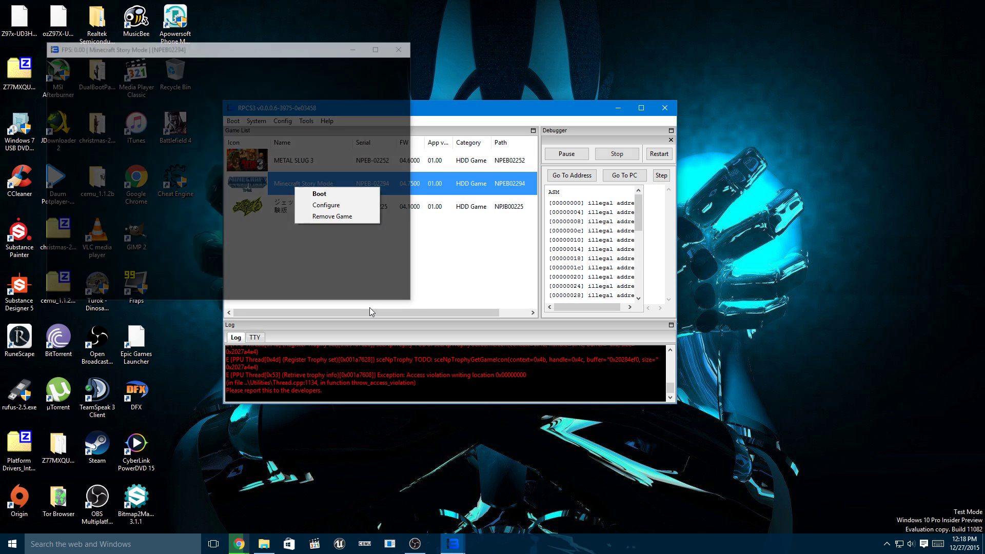
{"action": "left_click_drag", "start_coordinate": [287, 42], "coordinate": [387, 27]}
{"action": "left_click_drag", "start_coordinate": [252, 39], "coordinate": [454, 109]}
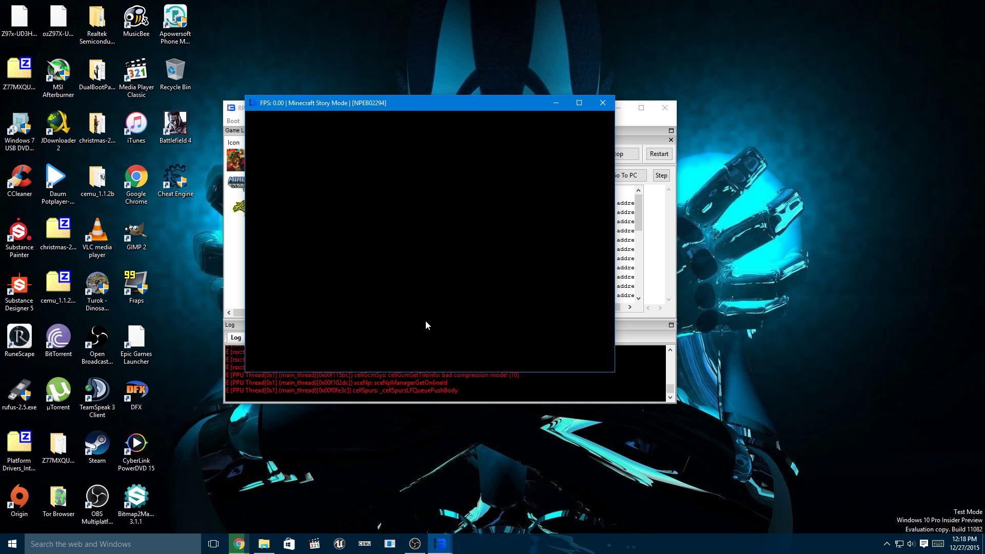
{"action": "left_click", "coordinate": [603, 104]}
Step: Install the Blood Omen: Legacy of Kain PKG and try booting it from the game list
{"action": "left_click", "coordinate": [233, 121]}
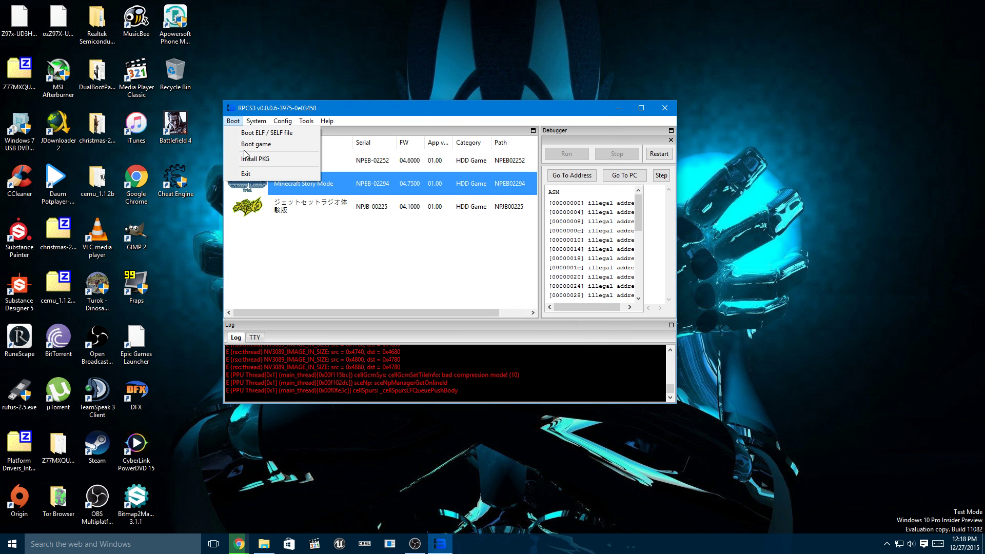
{"action": "left_click", "coordinate": [250, 160]}
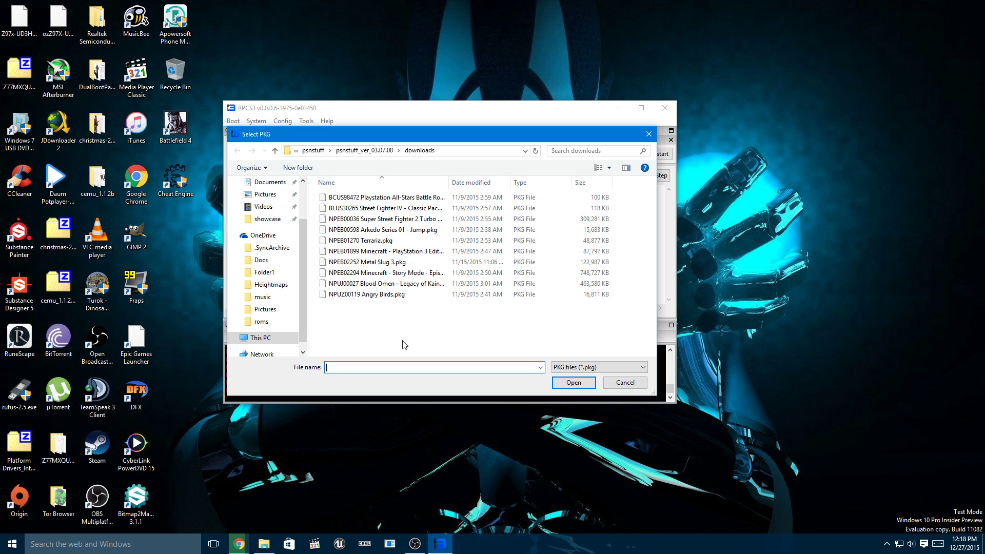
{"action": "double_click", "coordinate": [399, 289]}
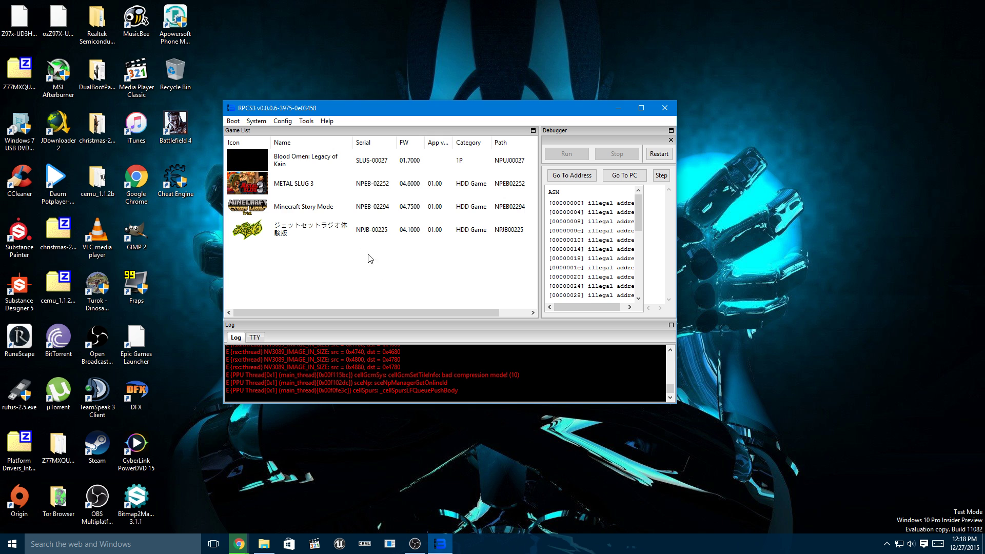
{"action": "double_click", "coordinate": [260, 159]}
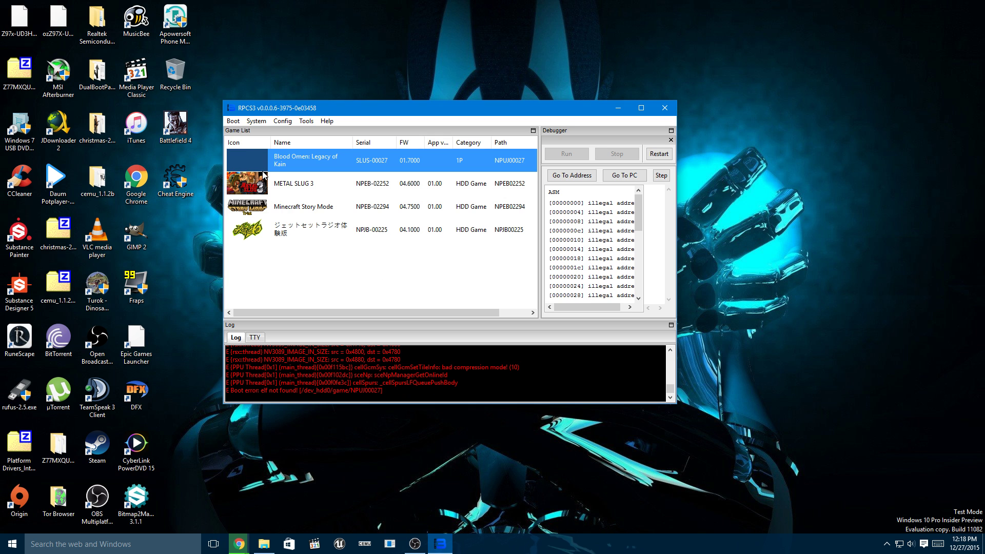
Step: Install the Minecraft: PlayStation 3 Edition PKG and select its game list entry
{"action": "left_click", "coordinate": [233, 121]}
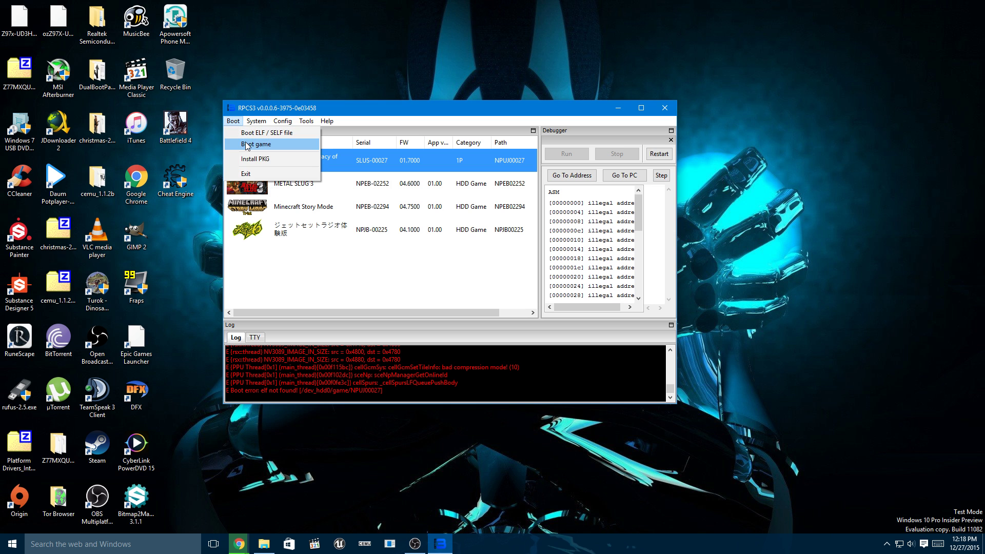
{"action": "left_click", "coordinate": [253, 159]}
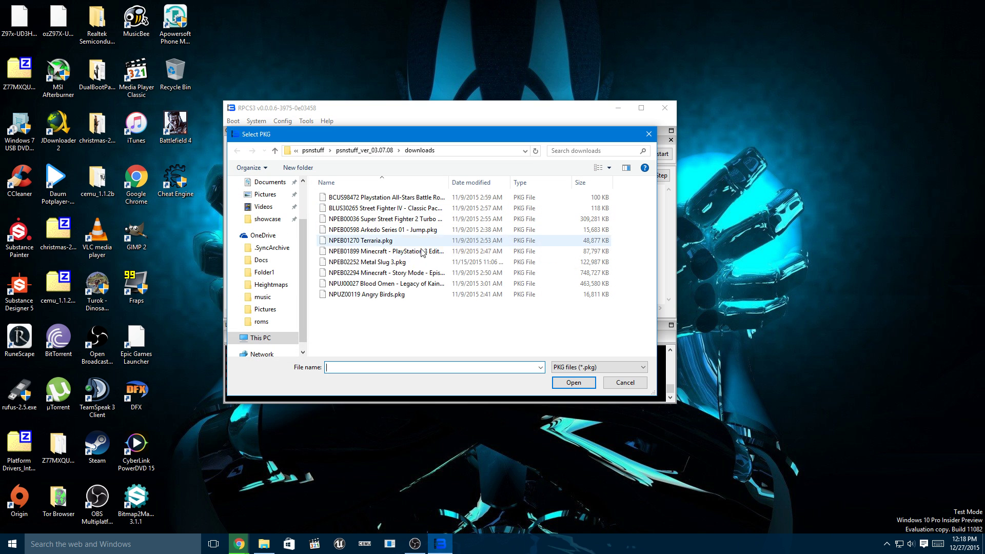
{"action": "double_click", "coordinate": [407, 251]}
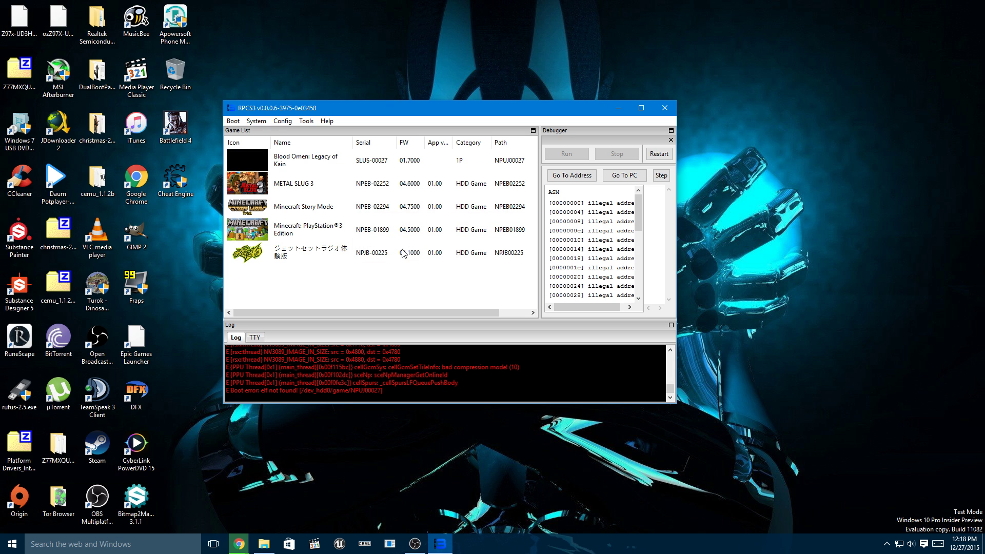
{"action": "left_click", "coordinate": [257, 227]}
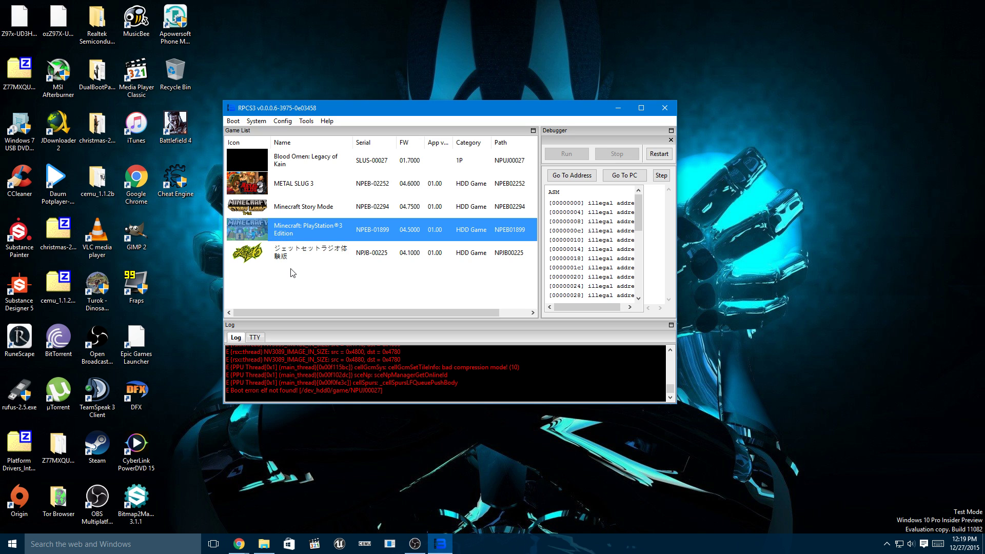
Step: Boot Jet Set Radio, move its grey DirectX 12 window aside, and bring Downloads forward
{"action": "double_click", "coordinate": [282, 255]}
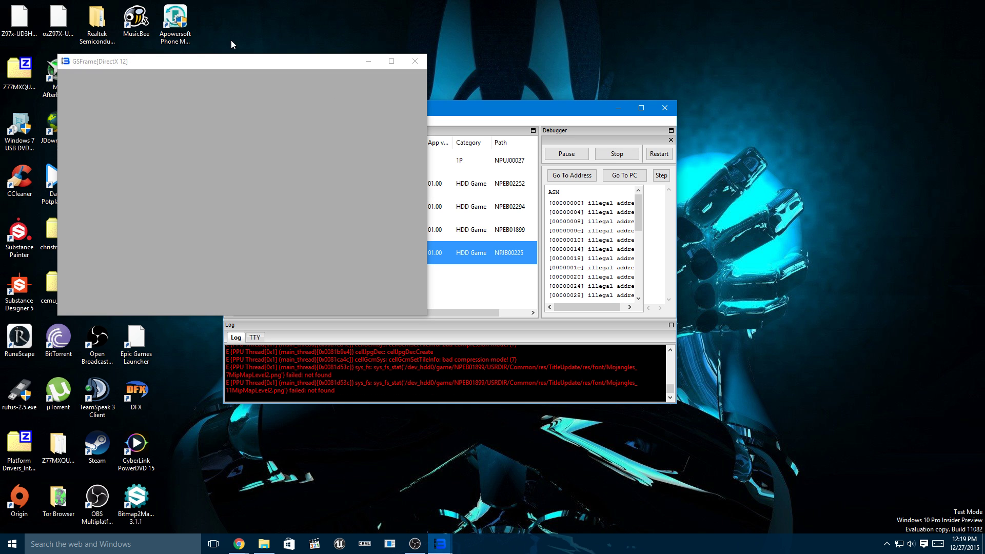
{"action": "left_click_drag", "start_coordinate": [187, 58], "coordinate": [340, 94]}
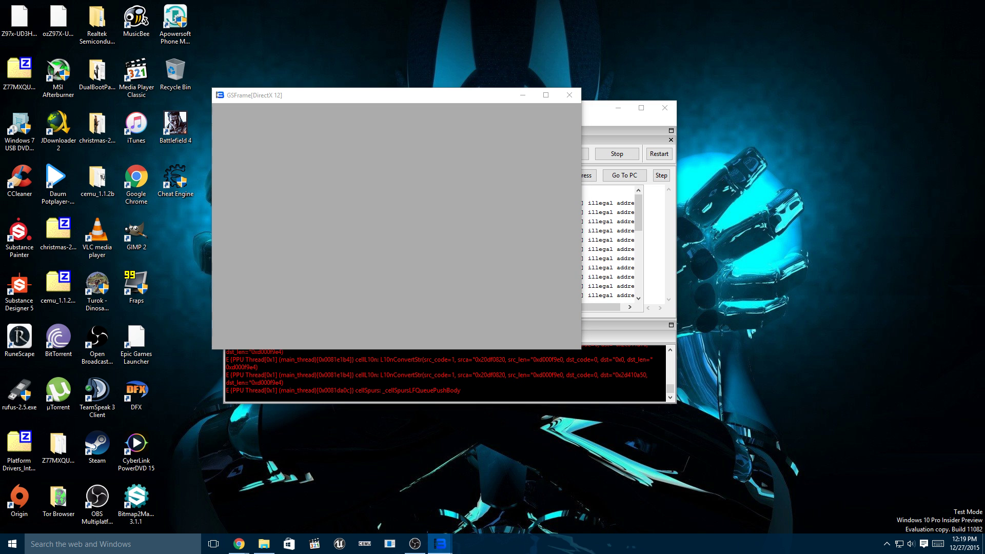
{"action": "left_click", "coordinate": [264, 544]}
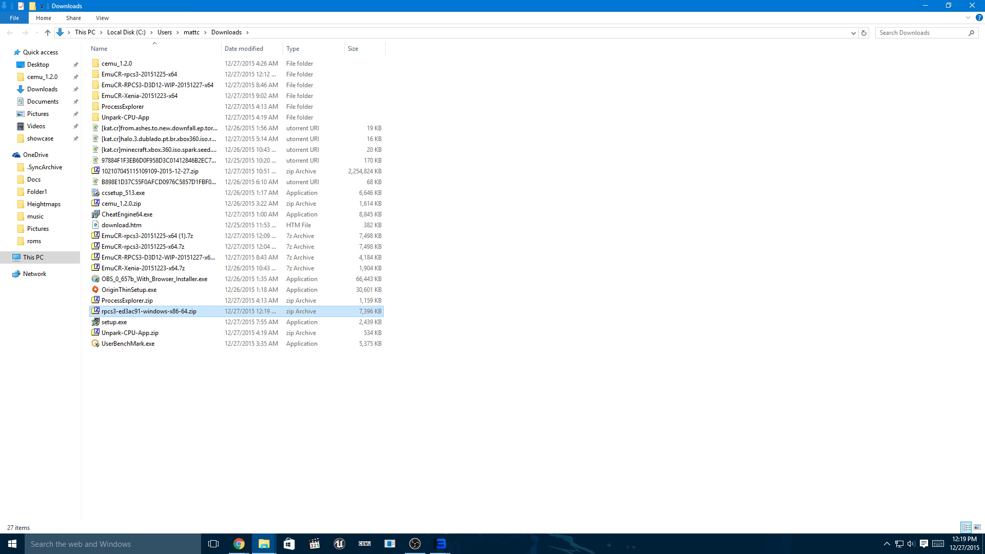
Step: Extract the rpcs3-ed3ac91-windows-x86-64 zip to its own folder with 7-Zip and open it
{"action": "right_click", "coordinate": [145, 312]}
{"action": "mouse_move", "coordinate": [221, 109]}
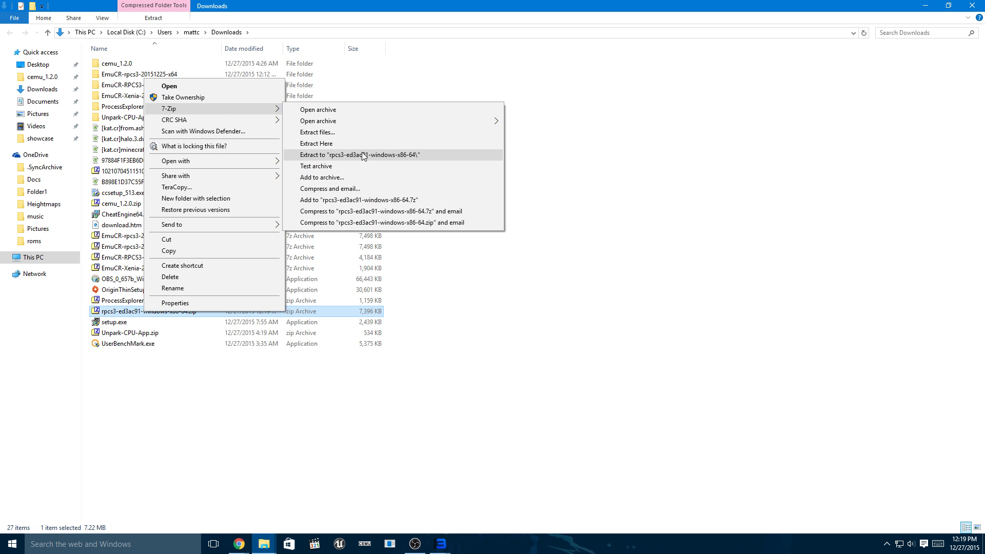
{"action": "left_click", "coordinate": [333, 155]}
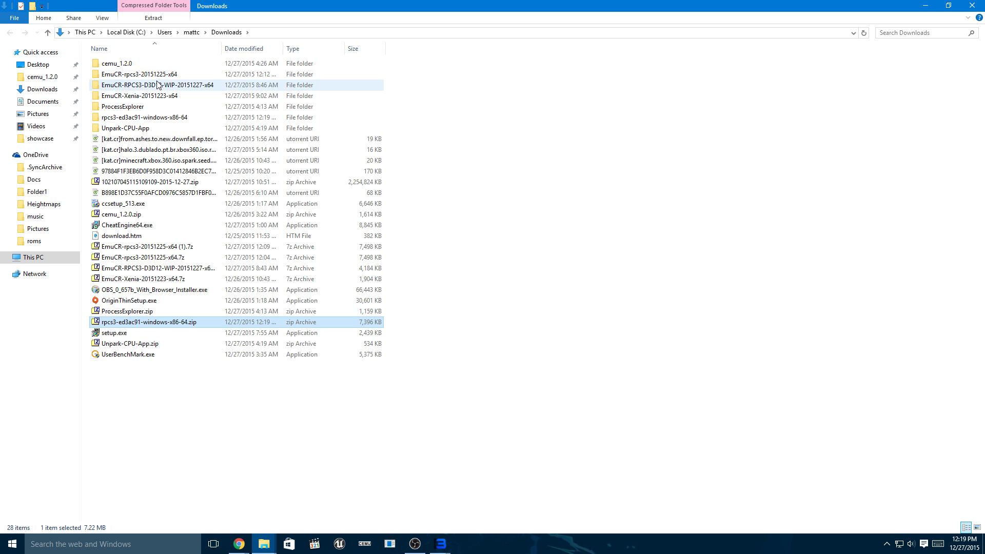
{"action": "left_click", "coordinate": [158, 119]}
{"action": "double_click", "coordinate": [158, 119]}
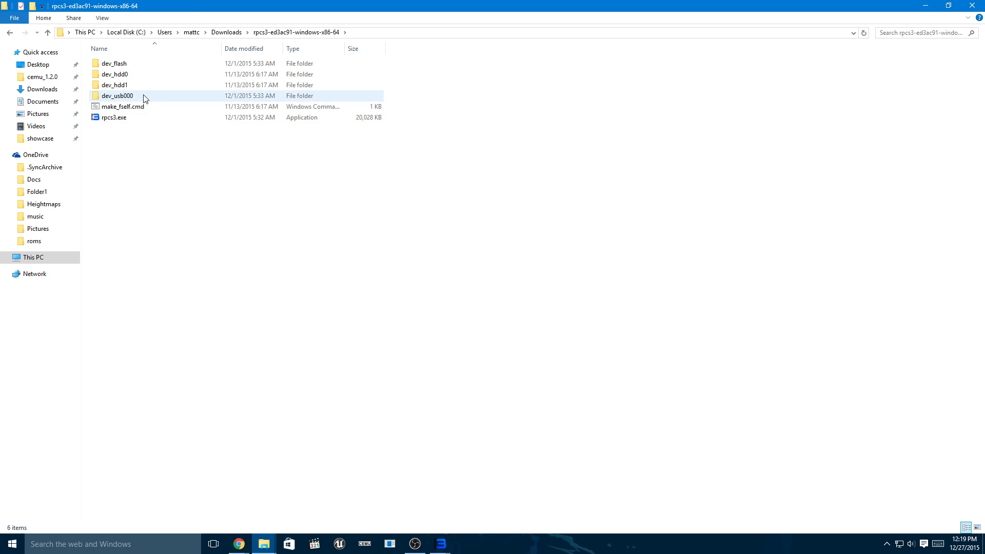
Step: Paste the RAP licence files into dev_hdd0/home/00000001/exdata, then return to the build folder
{"action": "double_click", "coordinate": [120, 77]}
{"action": "double_click", "coordinate": [120, 75]}
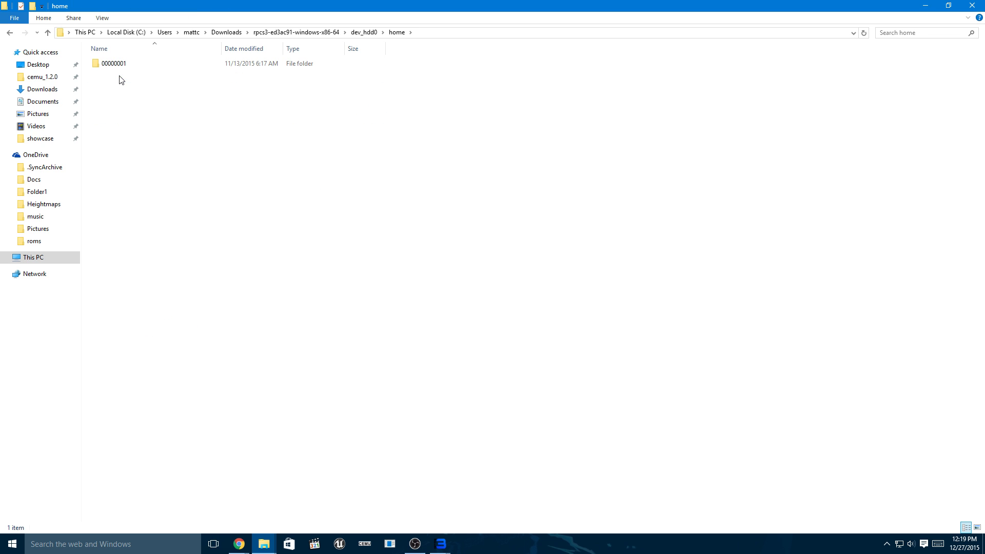
{"action": "double_click", "coordinate": [123, 63]}
{"action": "double_click", "coordinate": [124, 63]}
{"action": "right_click", "coordinate": [185, 150]}
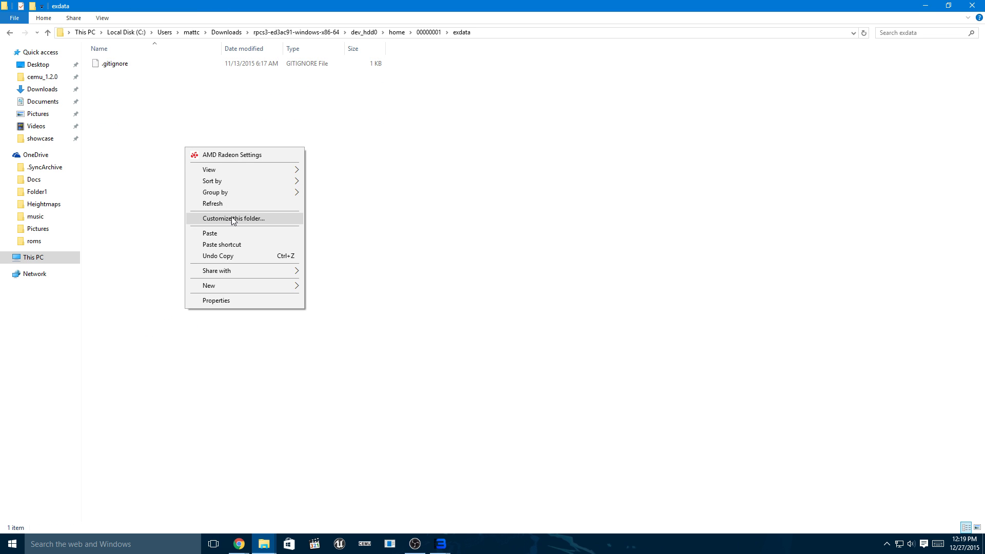
{"action": "left_click", "coordinate": [238, 231]}
{"action": "left_click", "coordinate": [287, 270]}
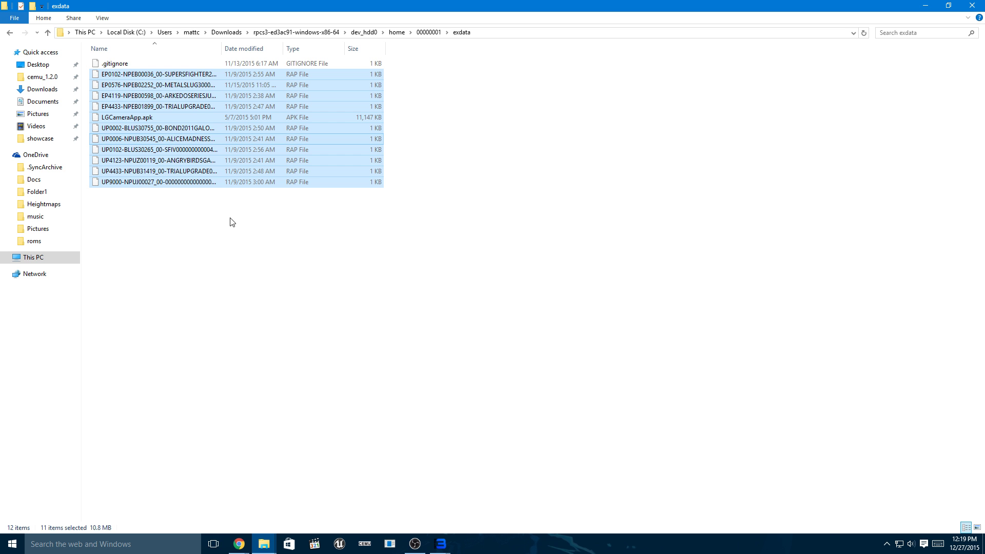
{"action": "left_click", "coordinate": [236, 231]}
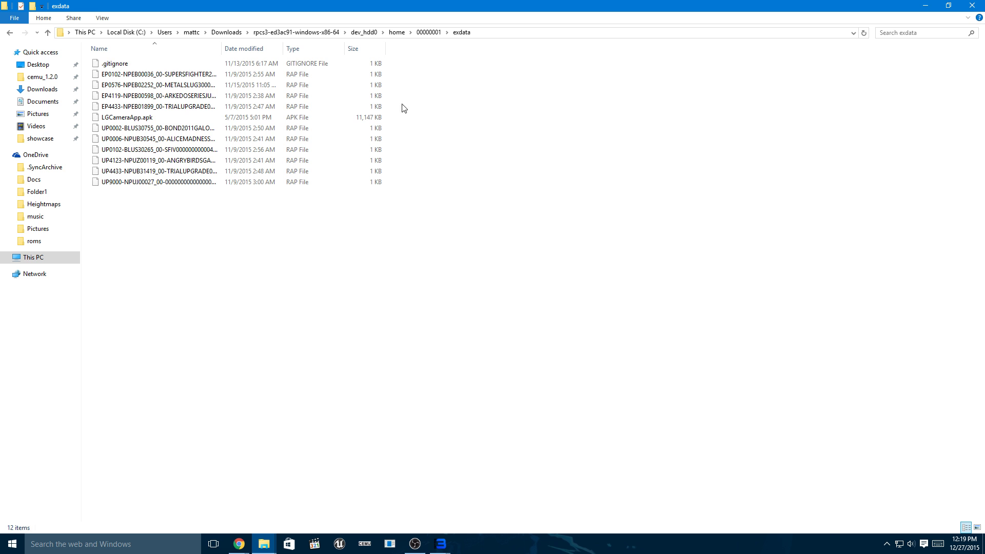
{"action": "left_click", "coordinate": [323, 32]}
Step: After rpcs3.exe fails with a system error, paste OpenAL32.dll into the rpcs3-ed3ac91 folder
{"action": "right_click", "coordinate": [105, 119]}
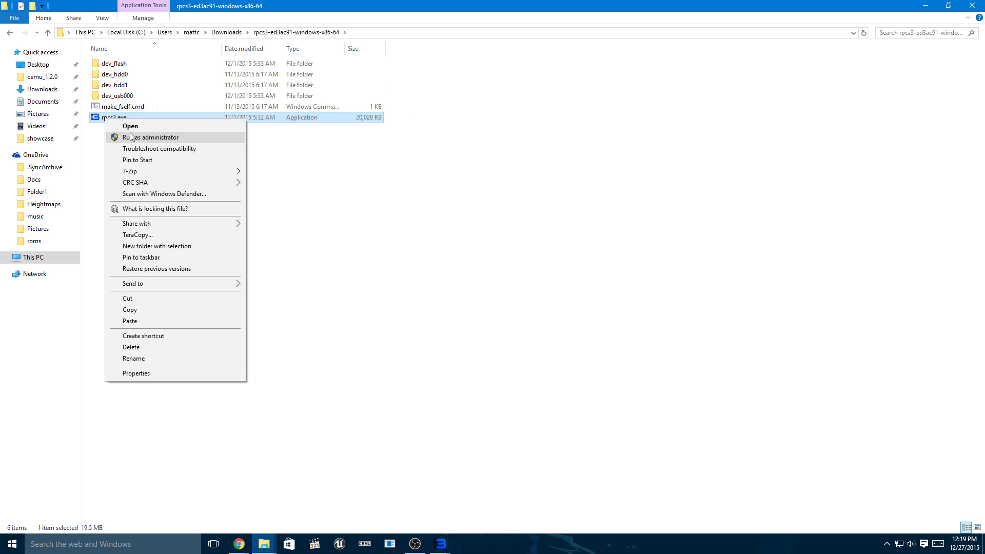
{"action": "left_click", "coordinate": [149, 126]}
{"action": "left_click", "coordinate": [590, 308]}
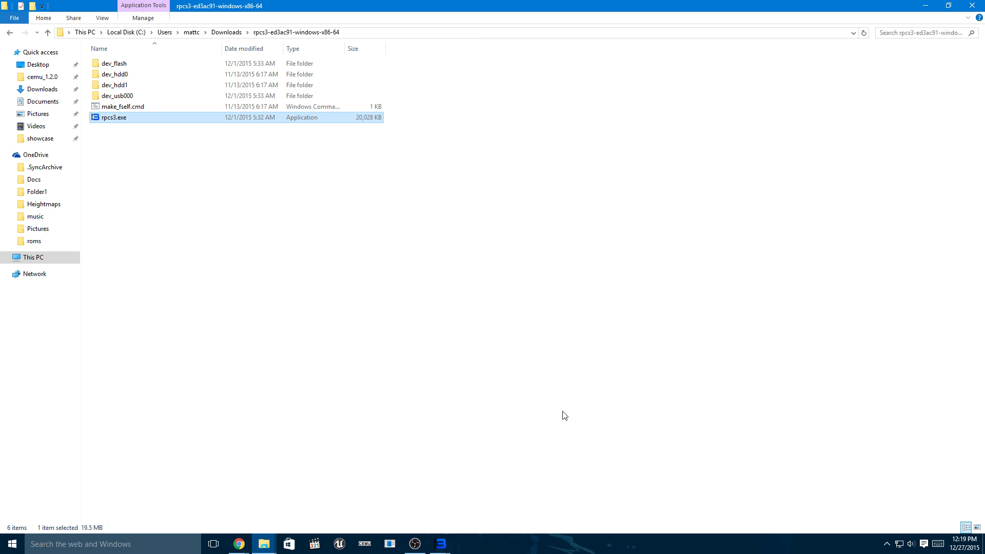
{"action": "mouse_move", "coordinate": [419, 5]}
{"action": "left_mouse_down"}
{"action": "mouse_move", "coordinate": [623, 479]}
{"action": "mouse_move", "coordinate": [410, 88]}
{"action": "mouse_move", "coordinate": [439, 193]}
{"action": "mouse_move", "coordinate": [525, 303]}
{"action": "mouse_move", "coordinate": [406, 2]}
{"action": "left_mouse_up"}
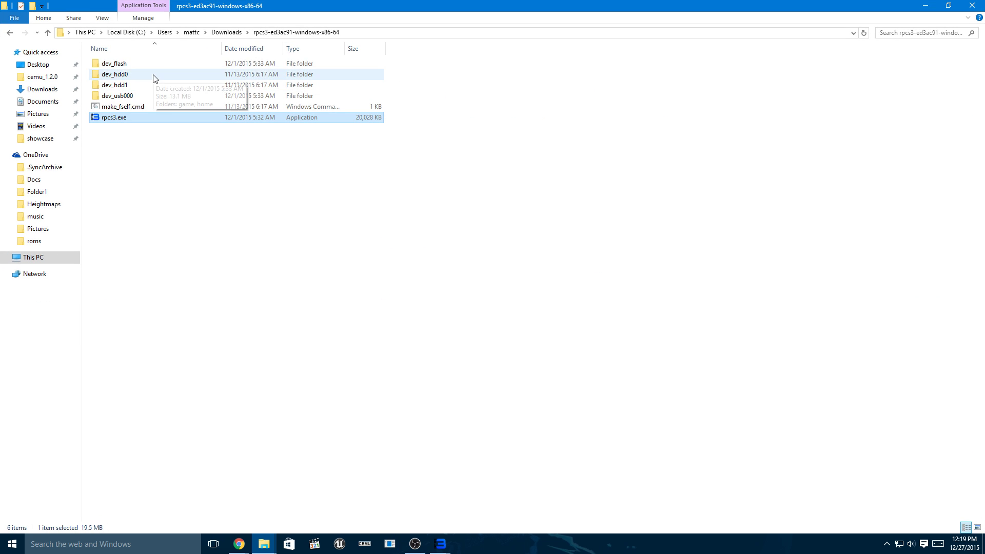
{"action": "left_click", "coordinate": [264, 545]}
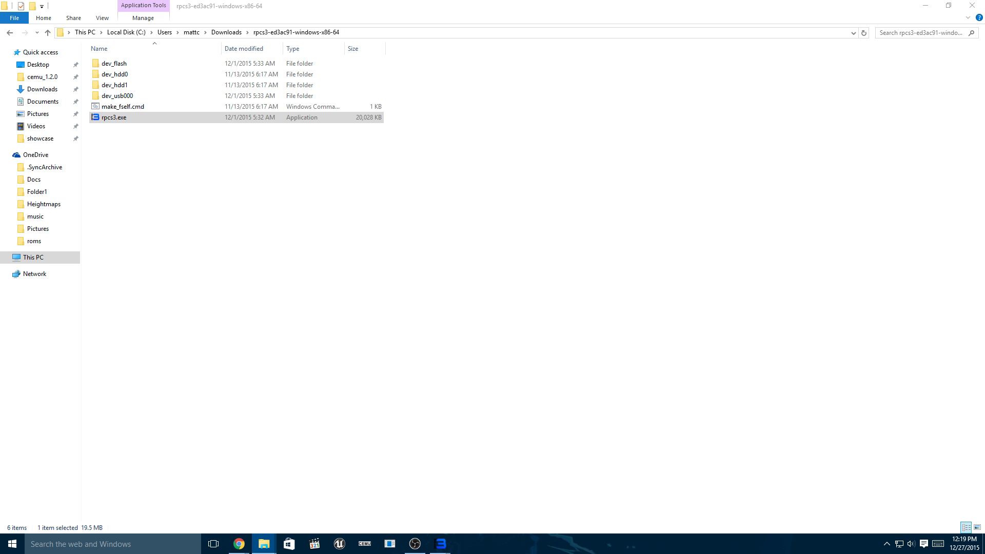
{"action": "right_click", "coordinate": [252, 359]}
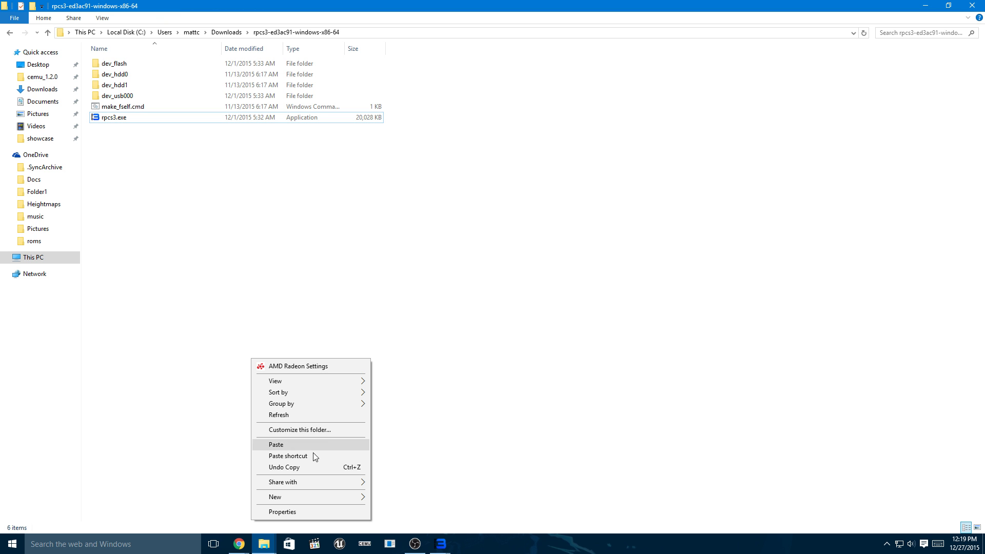
{"action": "left_click", "coordinate": [280, 445]}
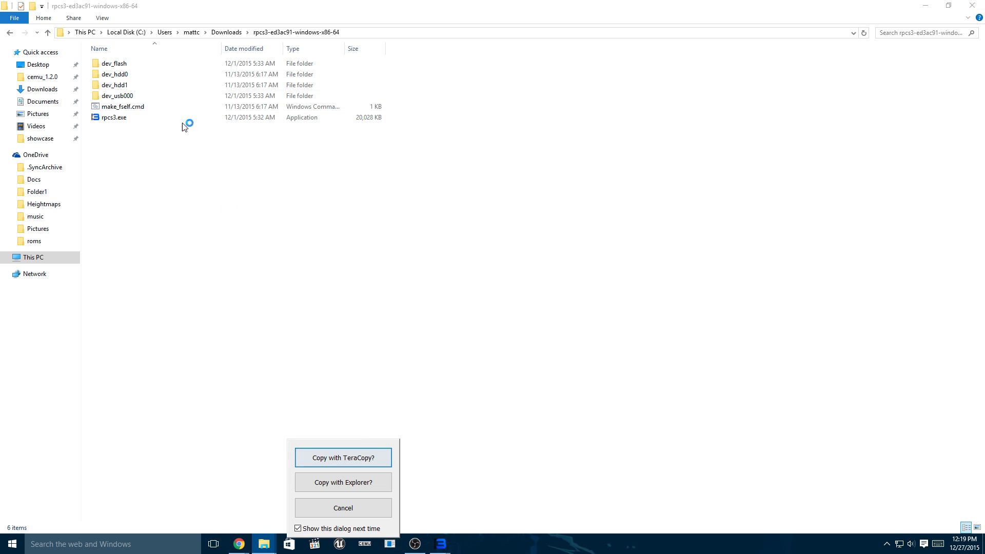
{"action": "left_click", "coordinate": [330, 488]}
Step: Launch the new rpcs3-ed3ac91 build and open its Config > Settings
{"action": "double_click", "coordinate": [119, 128]}
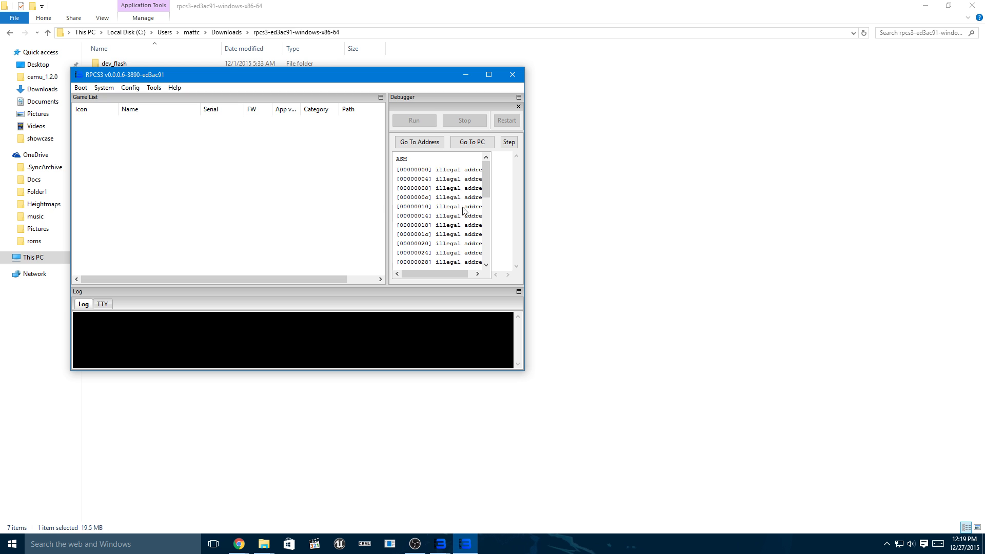
{"action": "left_click", "coordinate": [458, 548]}
{"action": "right_click", "coordinate": [459, 547]}
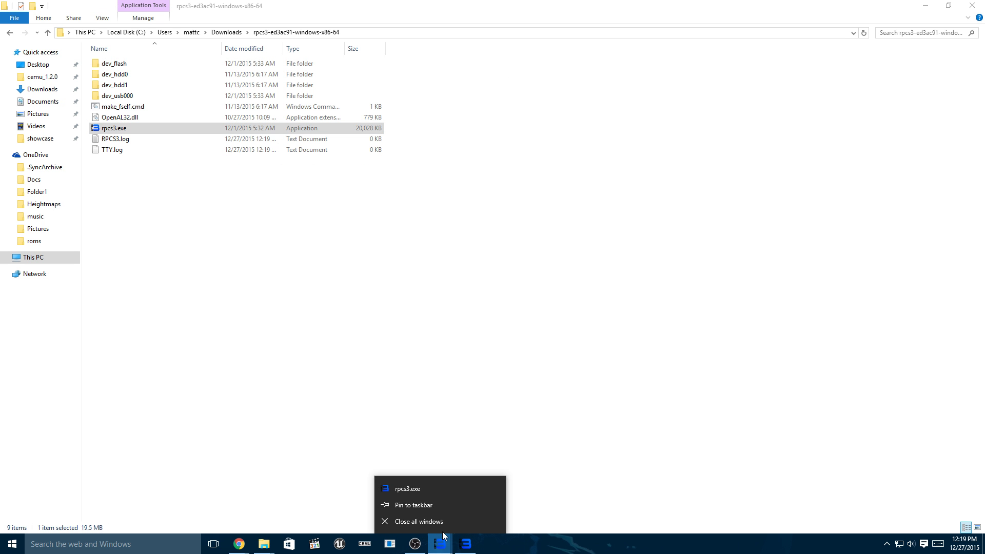
{"action": "left_click", "coordinate": [461, 545]}
{"action": "left_click", "coordinate": [459, 544]}
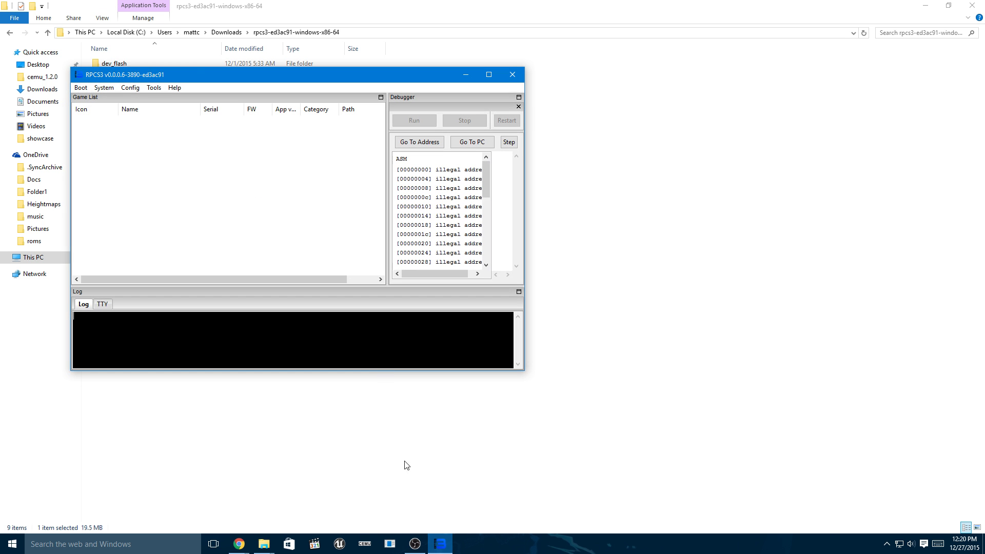
{"action": "left_click", "coordinate": [130, 87]}
{"action": "left_click", "coordinate": [140, 101]}
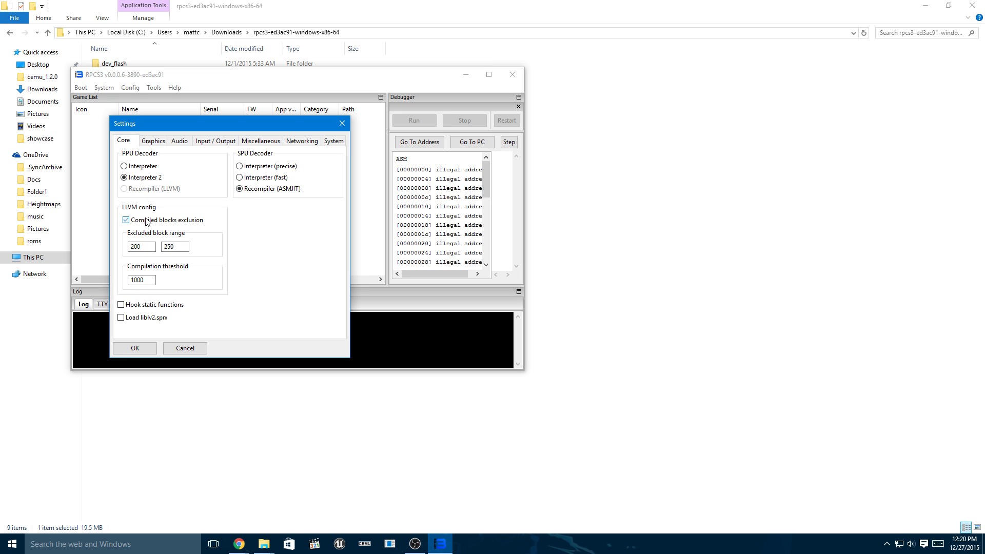
Step: Use the ASMJIT SPU recompiler with compiled-block exclusion, and render with DirectX 12 on AMD Radeon R9 200 Series
{"action": "left_click", "coordinate": [132, 304]}
{"action": "left_click", "coordinate": [132, 317]}
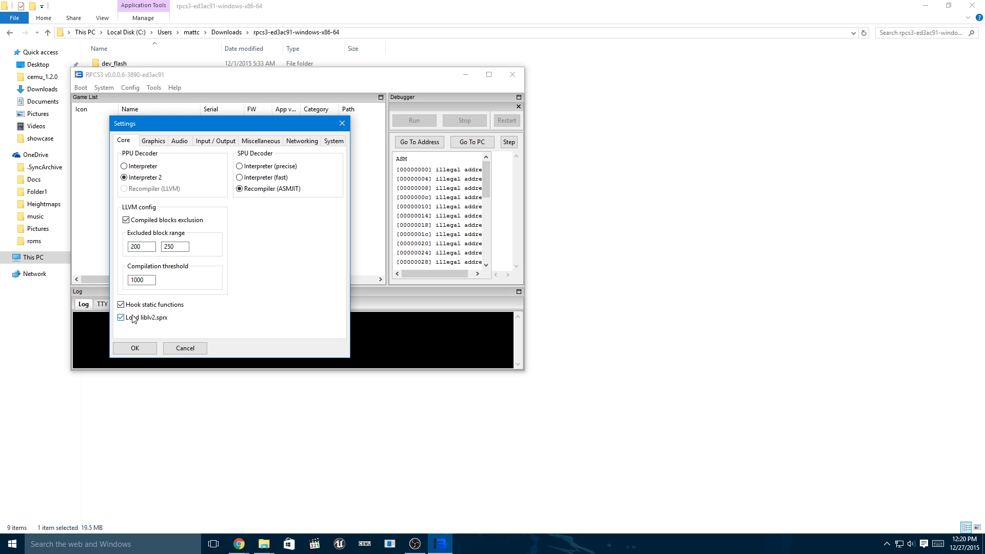
{"action": "left_click", "coordinate": [153, 141]}
{"action": "left_click", "coordinate": [158, 167]}
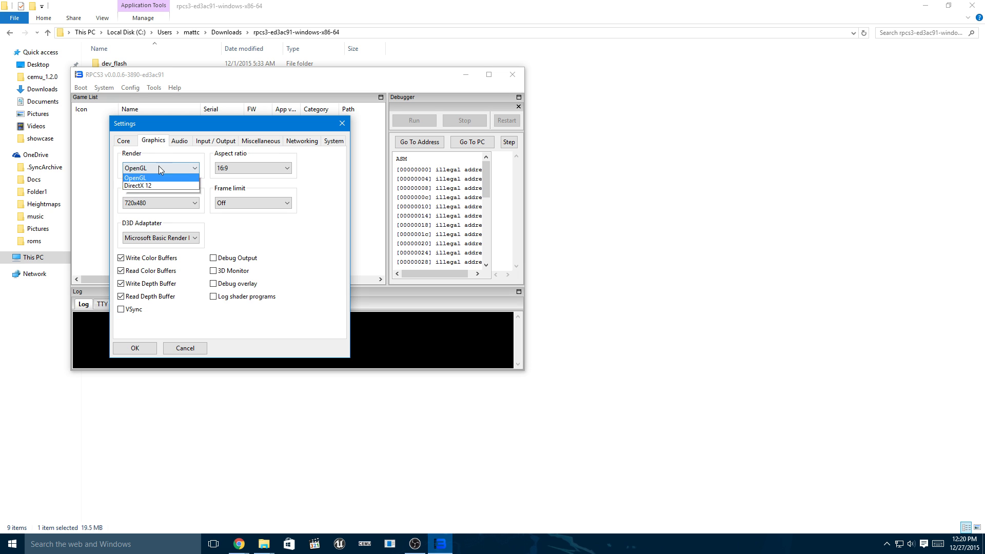
{"action": "left_click", "coordinate": [150, 194]}
{"action": "left_click", "coordinate": [162, 238]}
{"action": "left_click", "coordinate": [153, 248]}
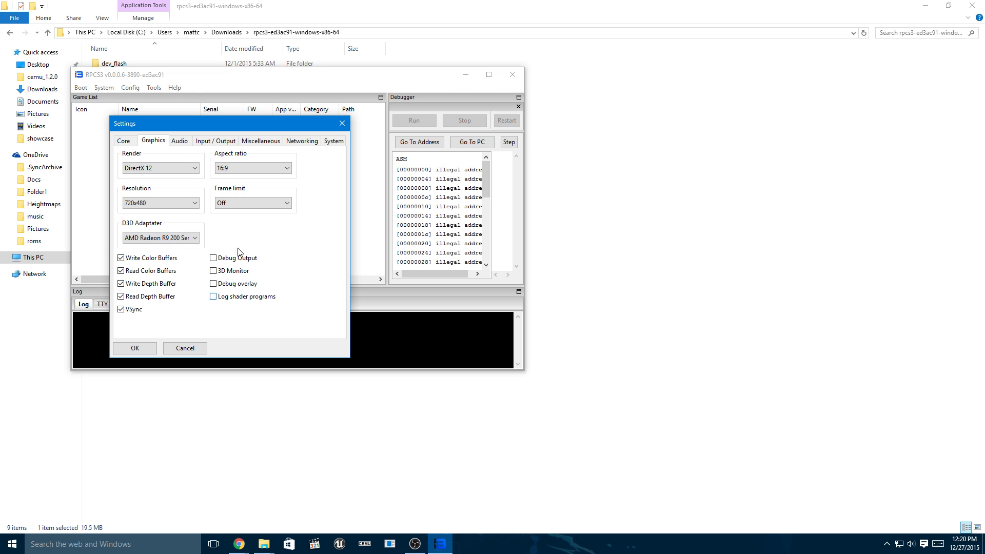
Step: Keep XAudio2 audio output, set keyboard and mouse handlers to Windows, and save the settings
{"action": "left_click", "coordinate": [180, 141]}
{"action": "left_click", "coordinate": [153, 169]}
{"action": "left_click", "coordinate": [141, 194]}
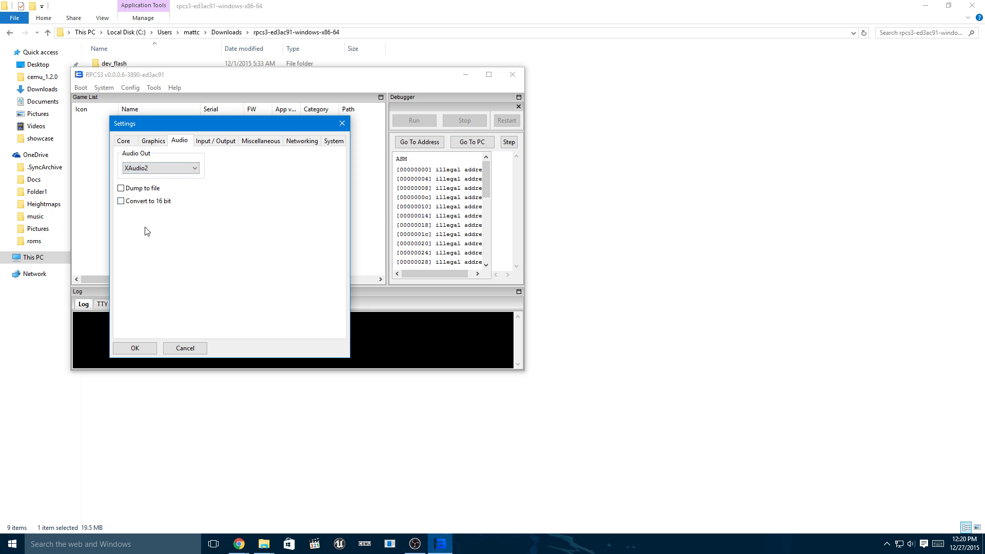
{"action": "left_click", "coordinate": [216, 141]}
{"action": "left_click", "coordinate": [169, 203]}
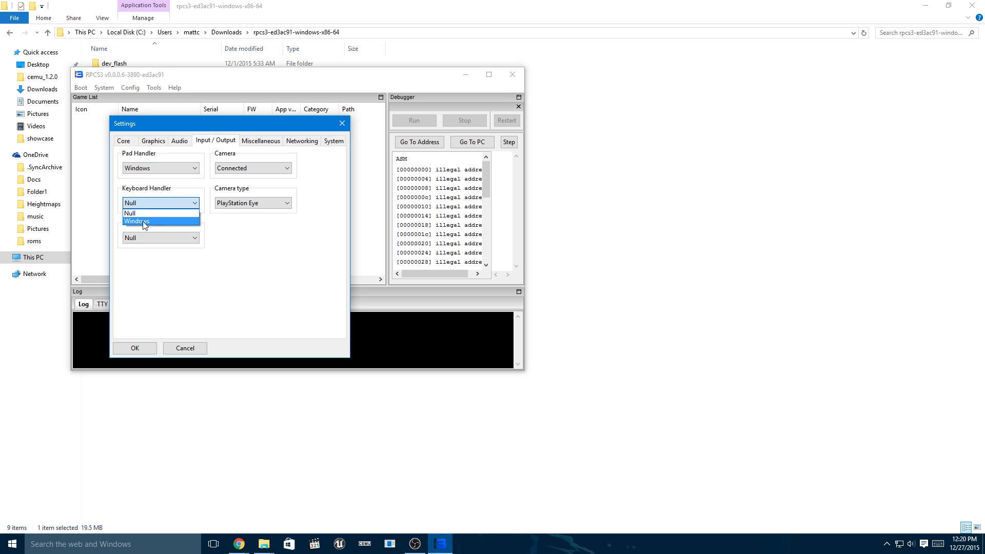
{"action": "left_click", "coordinate": [155, 212]}
{"action": "left_click", "coordinate": [160, 238]}
{"action": "left_click", "coordinate": [156, 257]}
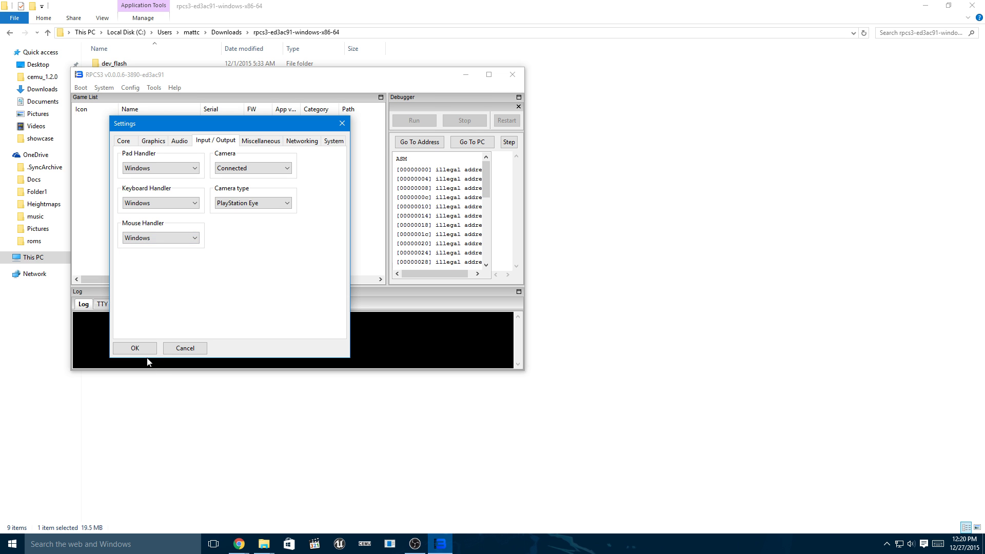
{"action": "left_click", "coordinate": [146, 350]}
{"action": "left_click", "coordinate": [81, 88]}
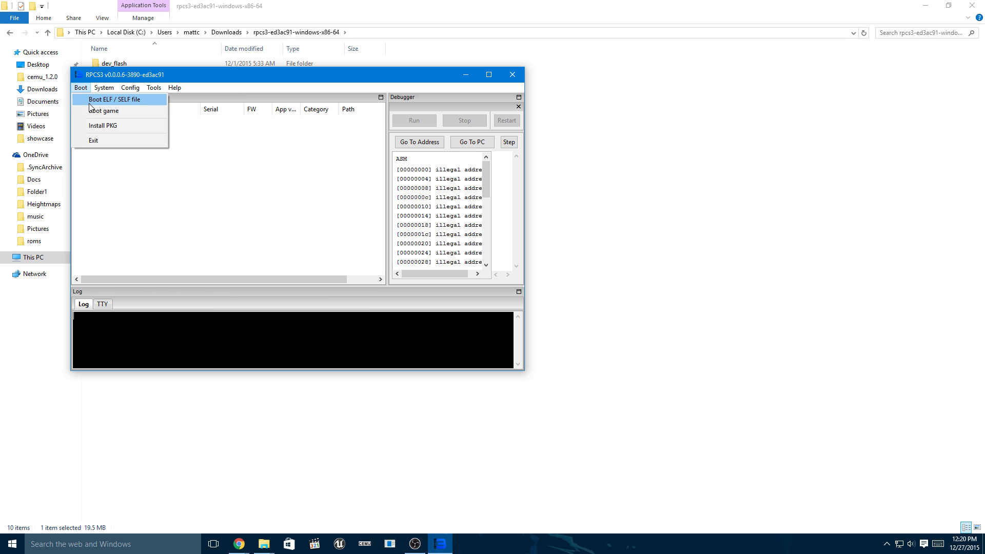
{"action": "left_click", "coordinate": [123, 128]}
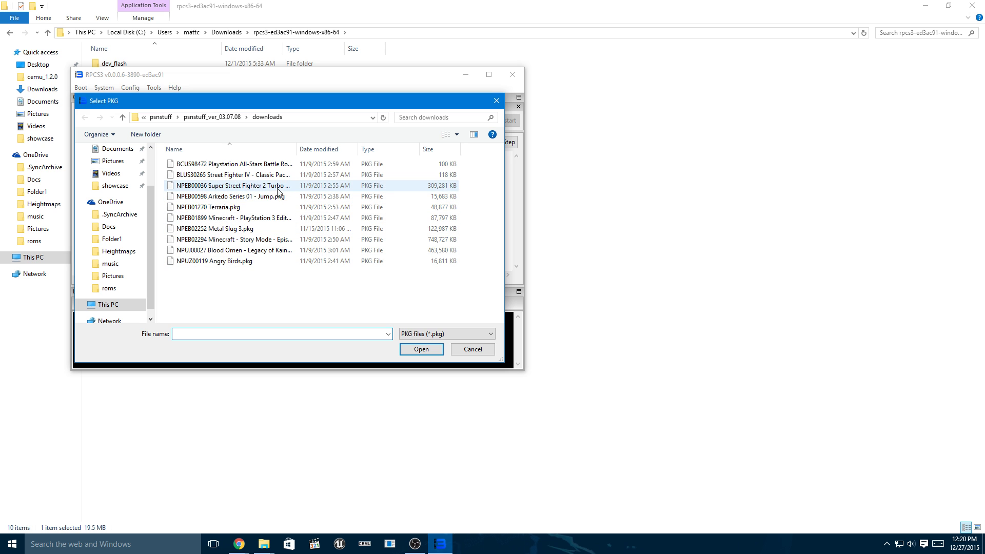
{"action": "left_click", "coordinate": [219, 117]}
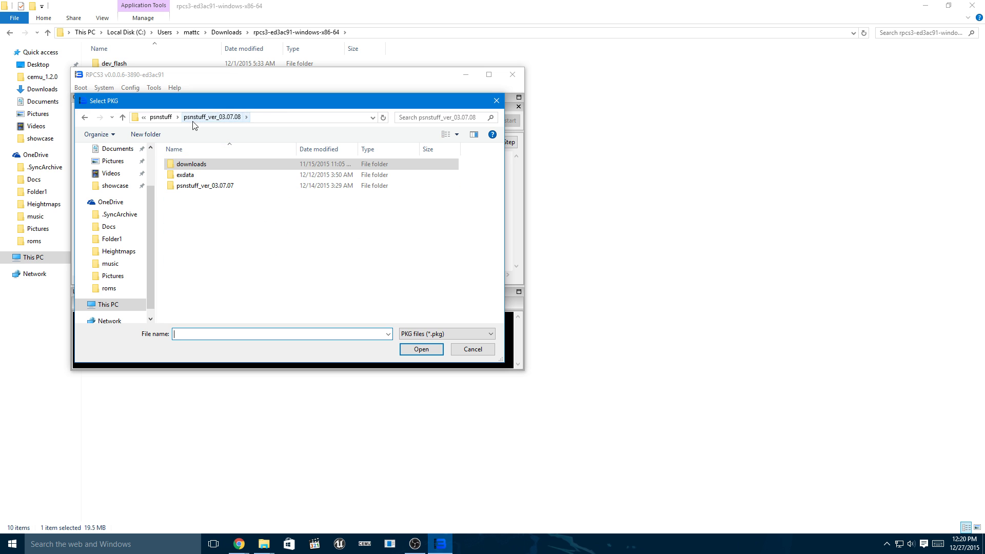
{"action": "double_click", "coordinate": [201, 185]}
{"action": "double_click", "coordinate": [192, 164]}
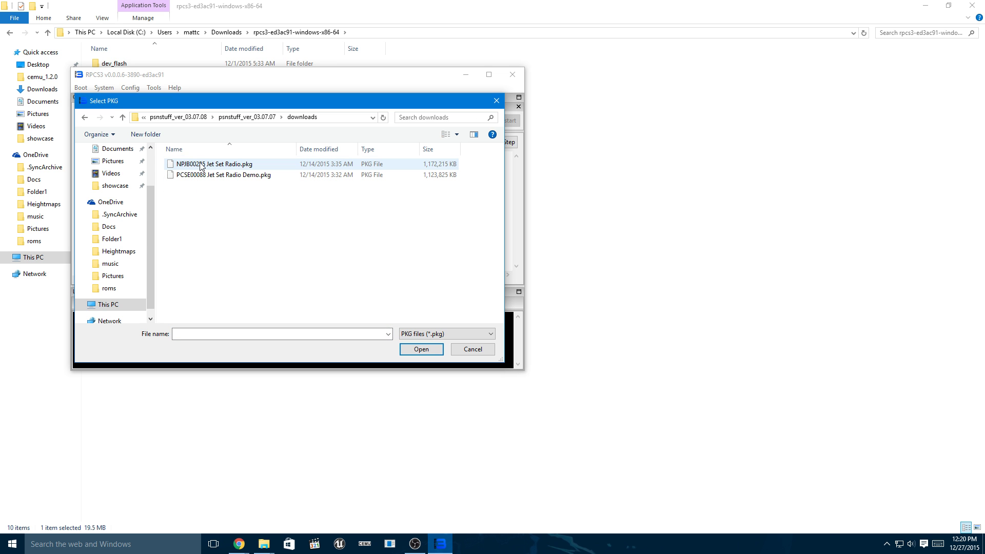
{"action": "double_click", "coordinate": [200, 164]}
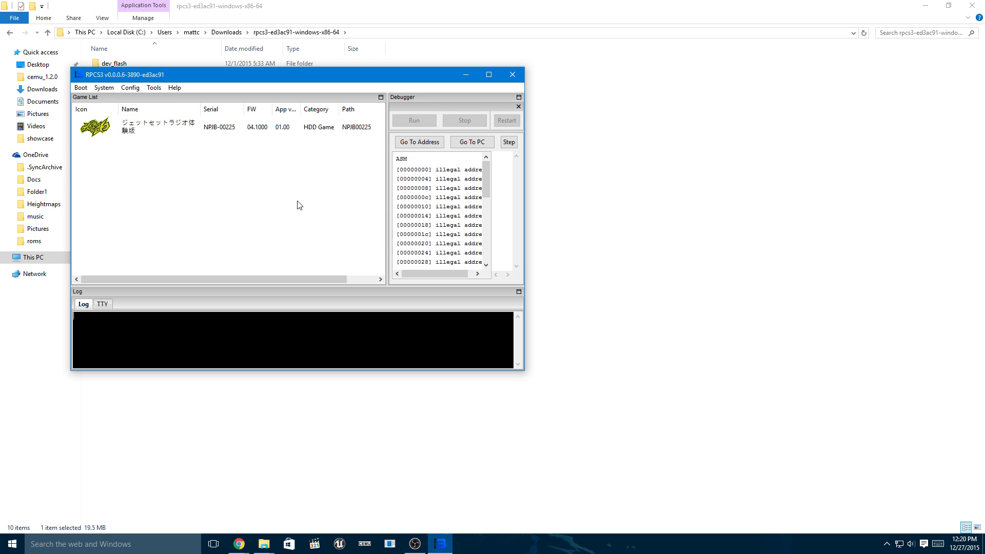
{"action": "right_click", "coordinate": [157, 131]}
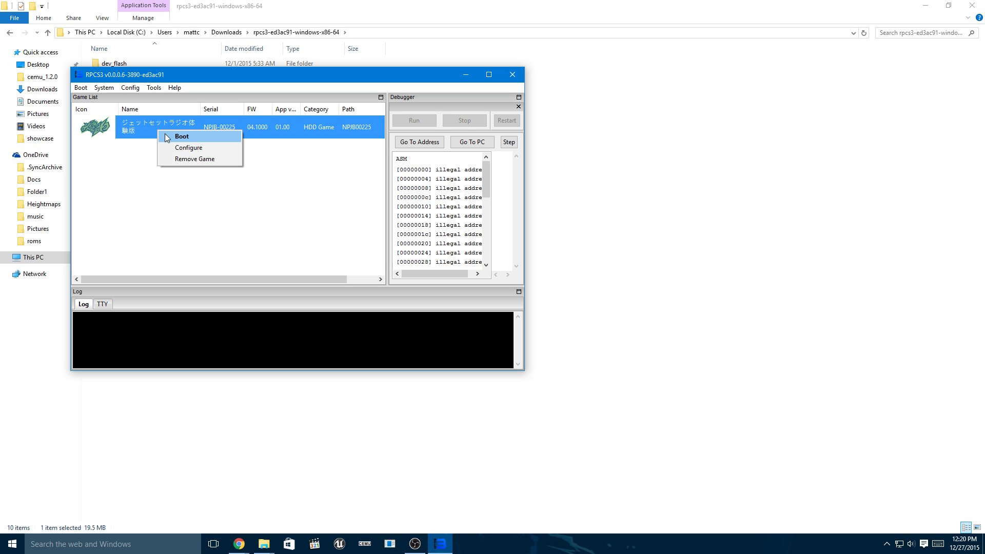
{"action": "left_click", "coordinate": [165, 135]}
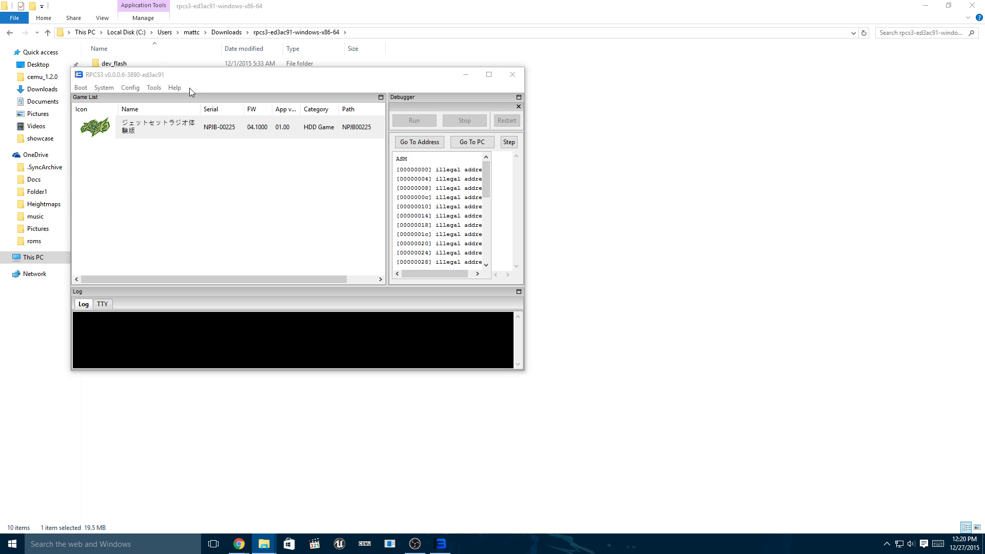
Step: Paste the copied files into dev_hdd0\home\00000001\exdata, copying them with Windows' own copier
{"action": "left_click", "coordinate": [183, 25]}
{"action": "double_click", "coordinate": [123, 78]}
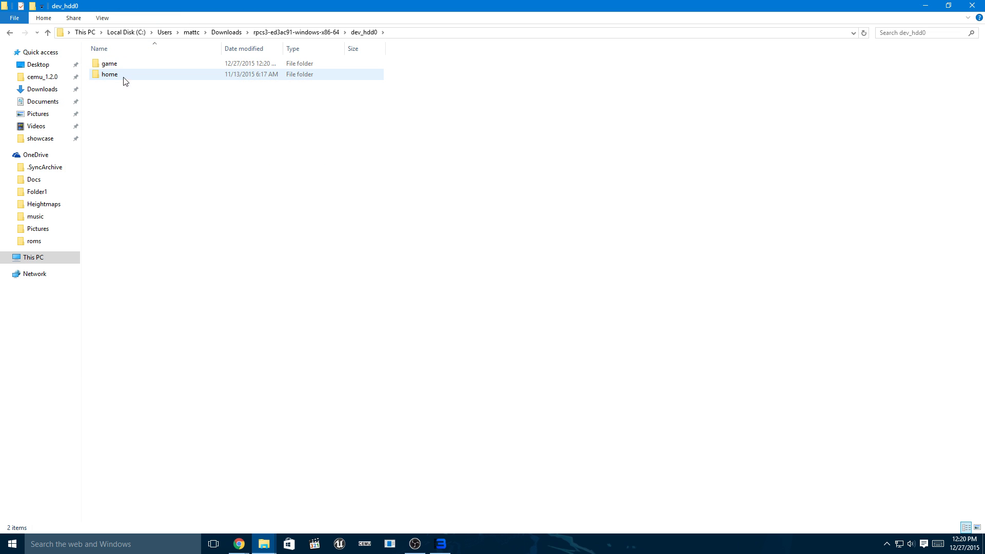
{"action": "double_click", "coordinate": [117, 77]}
{"action": "double_click", "coordinate": [119, 66]}
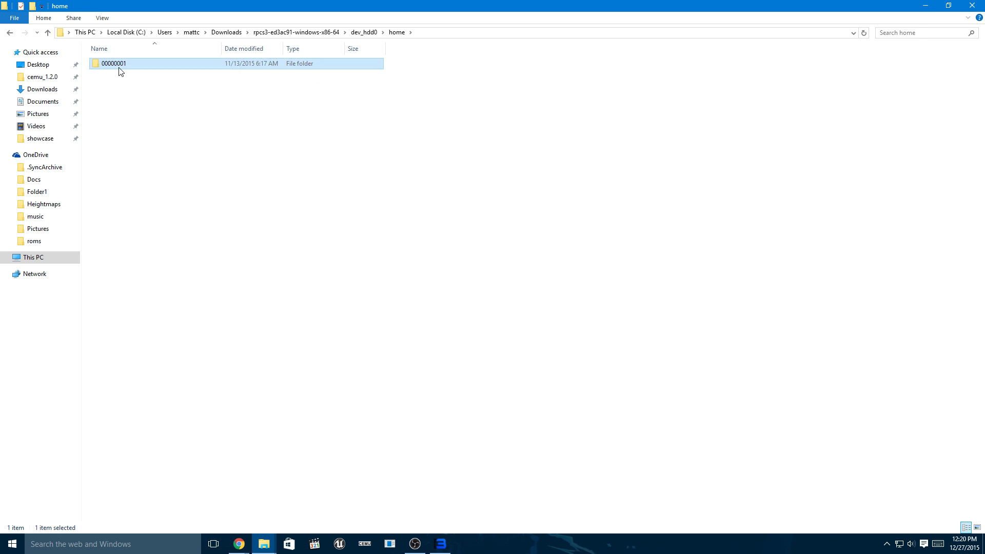
{"action": "right_click", "coordinate": [229, 228]}
{"action": "double_click", "coordinate": [129, 67]}
{"action": "right_click", "coordinate": [223, 283]}
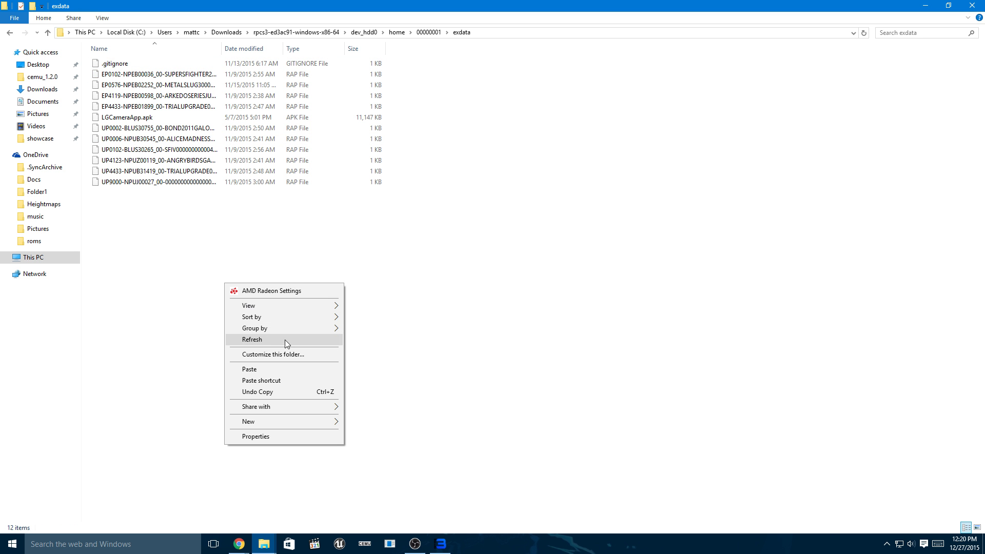
{"action": "left_click", "coordinate": [278, 371]}
{"action": "left_click", "coordinate": [320, 408]}
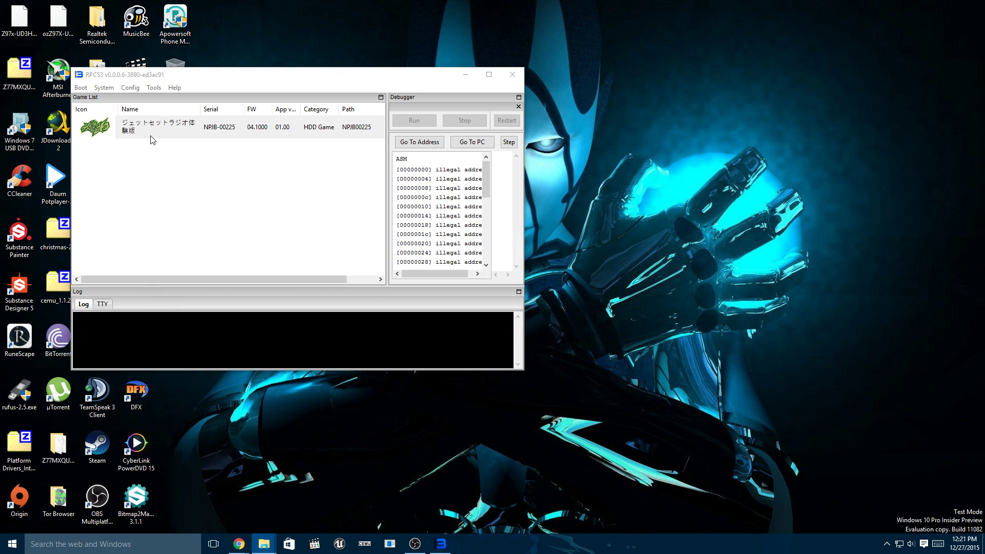
Step: Boot Jet Set Radio maximized, dismiss the PSN notice, and start a New Game from the title menu
{"action": "right_click", "coordinate": [113, 131]}
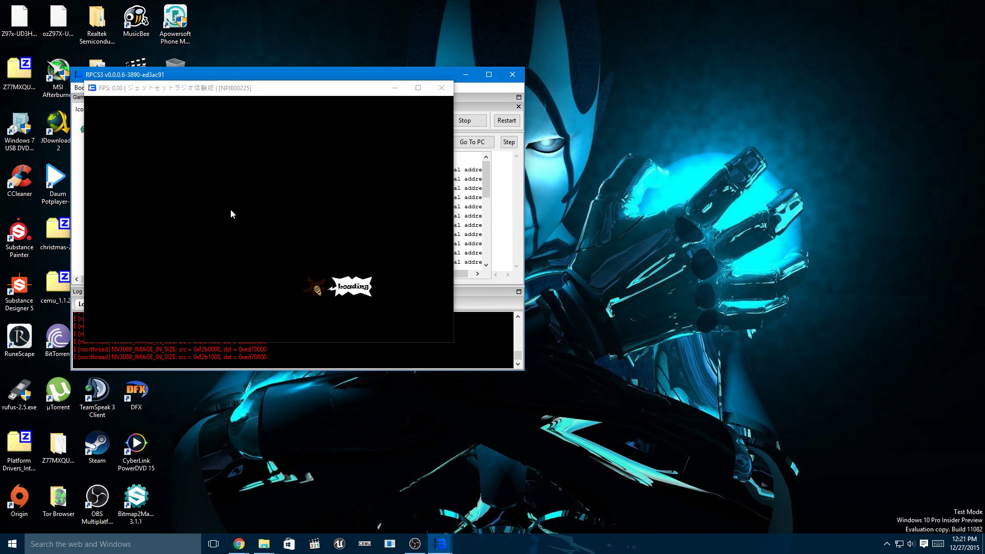
{"action": "left_click", "coordinate": [411, 94]}
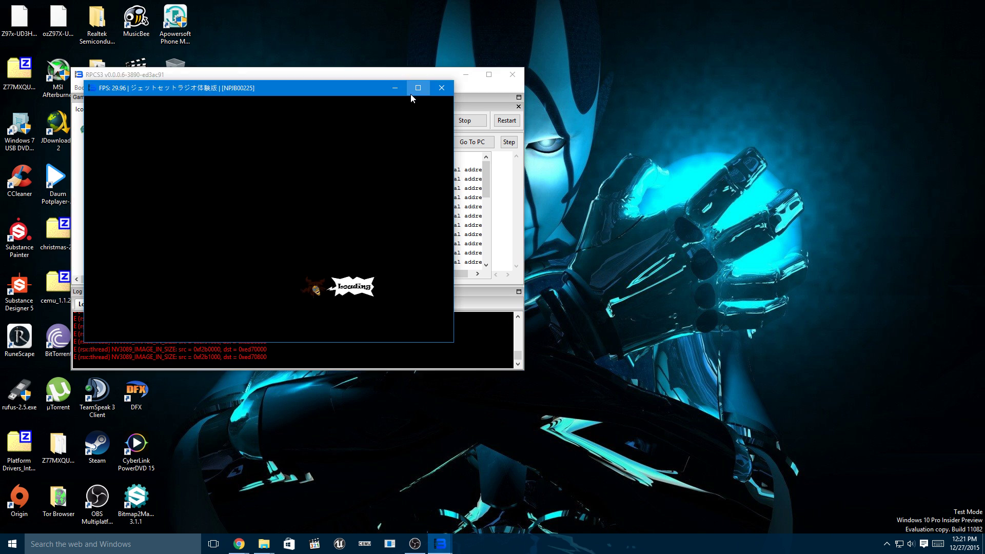
{"action": "left_click", "coordinate": [484, 300]}
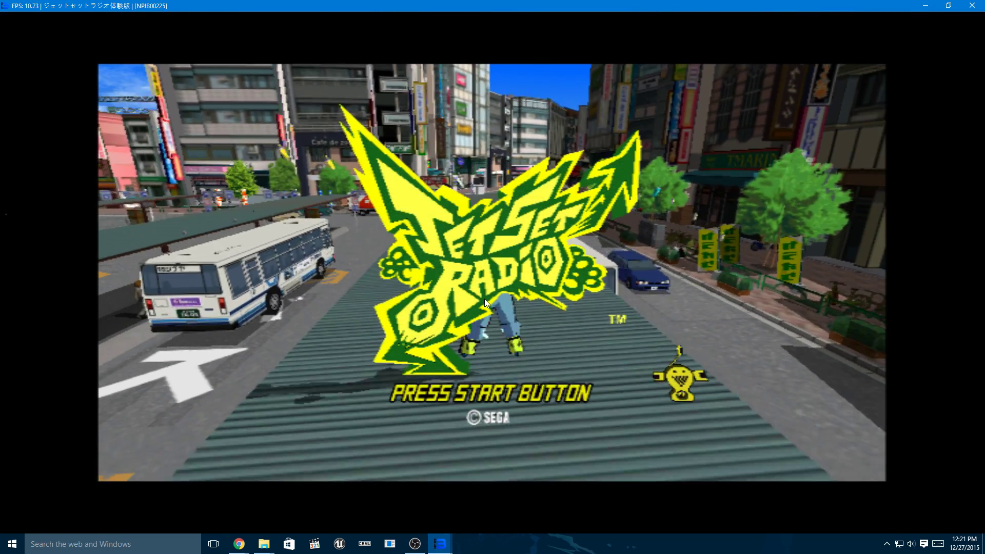
{"action": "key", "text": "Return"}
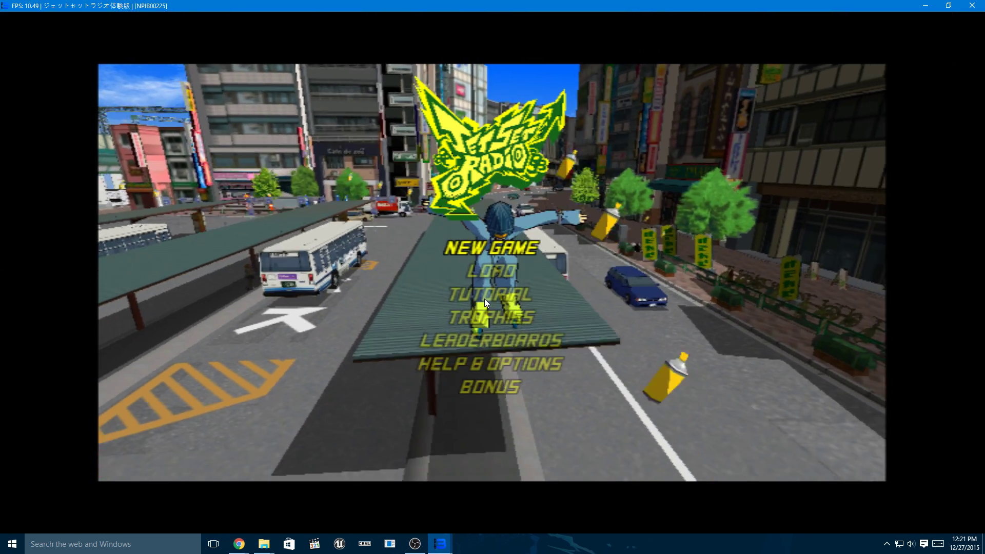
{"action": "key", "text": "Return"}
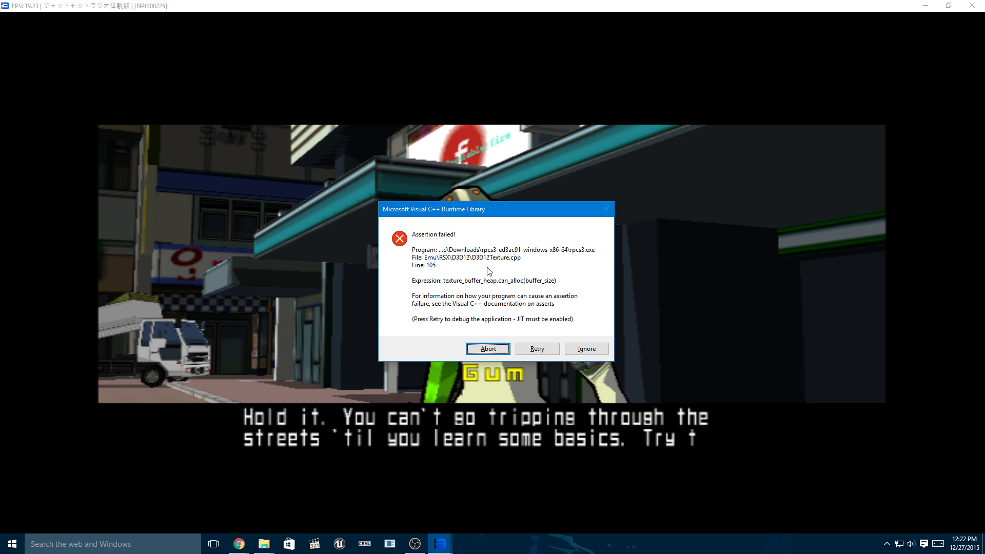
Step: Abort the D3D12 assertion, then verify Graphics is DirectX 12 at 720x480 in the reopened emulator's settings
{"action": "left_click", "coordinate": [491, 354]}
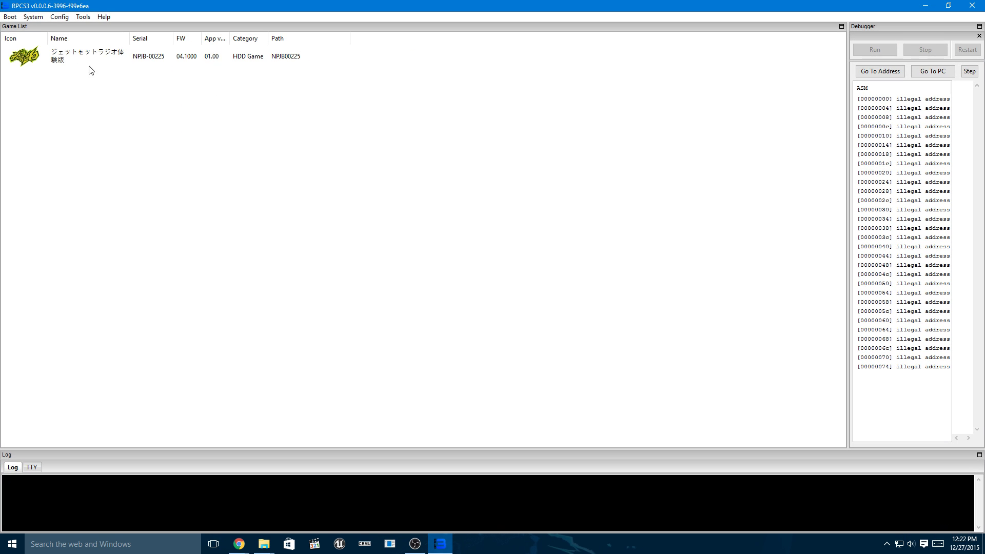
{"action": "left_click", "coordinate": [65, 56]}
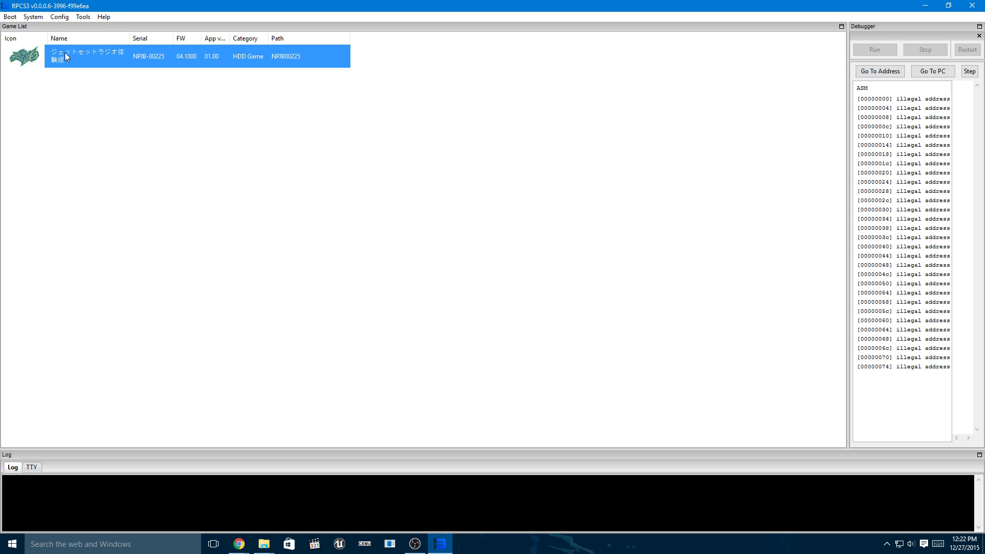
{"action": "right_click", "coordinate": [65, 53]}
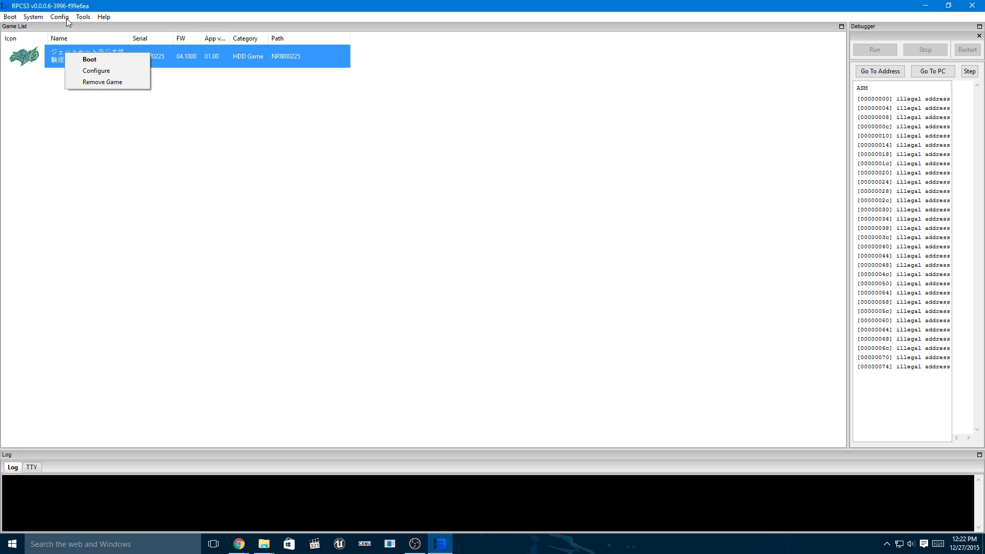
{"action": "left_click", "coordinate": [66, 17]}
{"action": "left_click", "coordinate": [61, 30]}
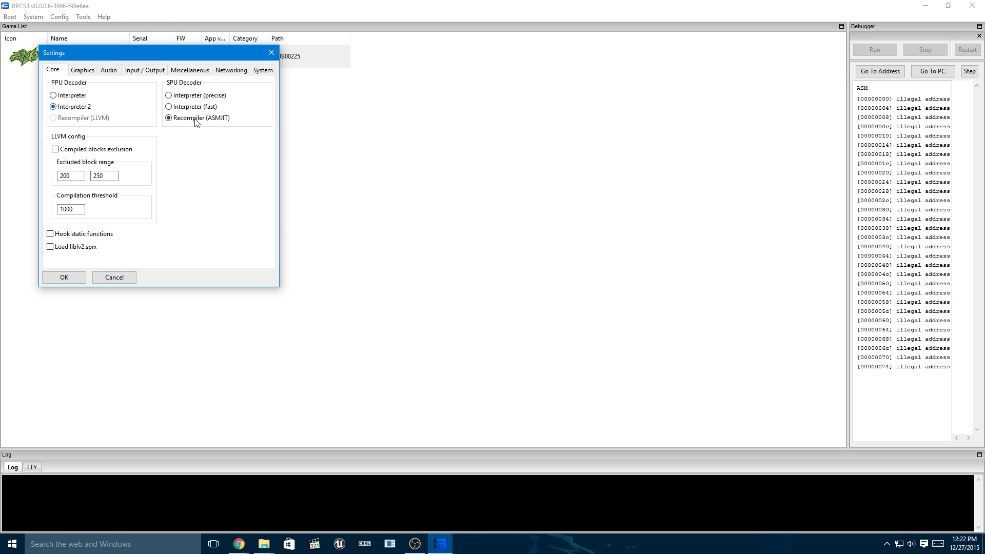
{"action": "left_click", "coordinate": [77, 71]}
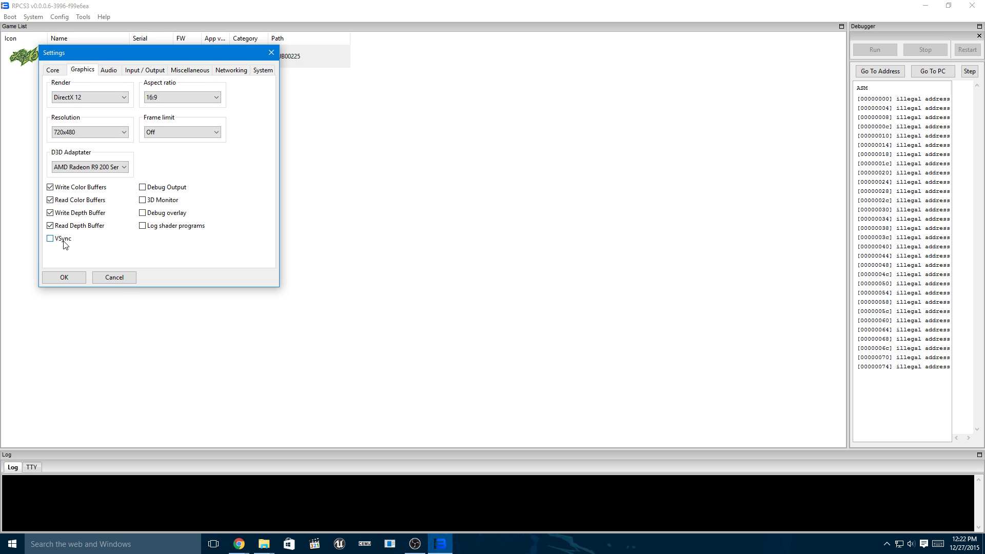
{"action": "left_click", "coordinate": [68, 275]}
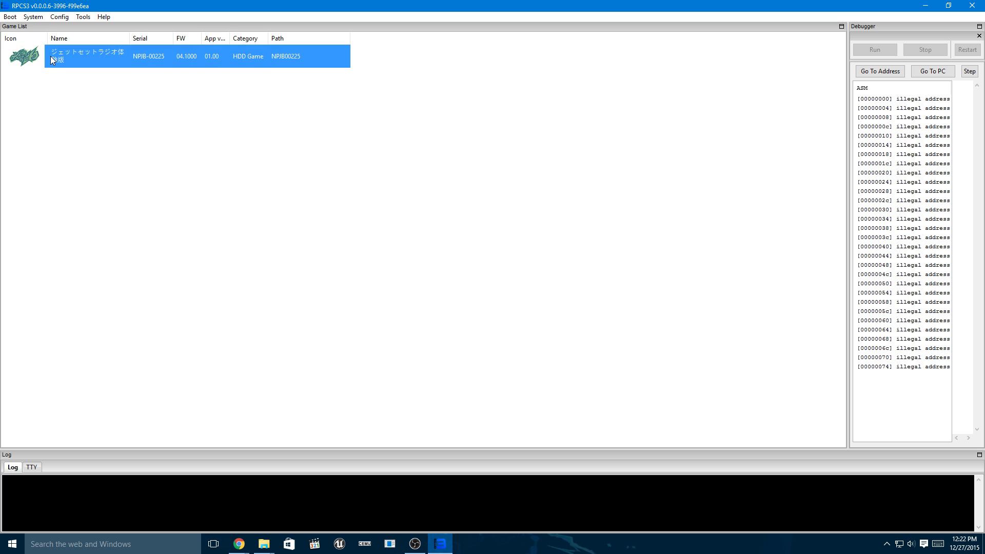
Step: Boot Jet Set Radio again, skip the debug alert and PSN notice, and start a New Game
{"action": "key", "text": "Return"}
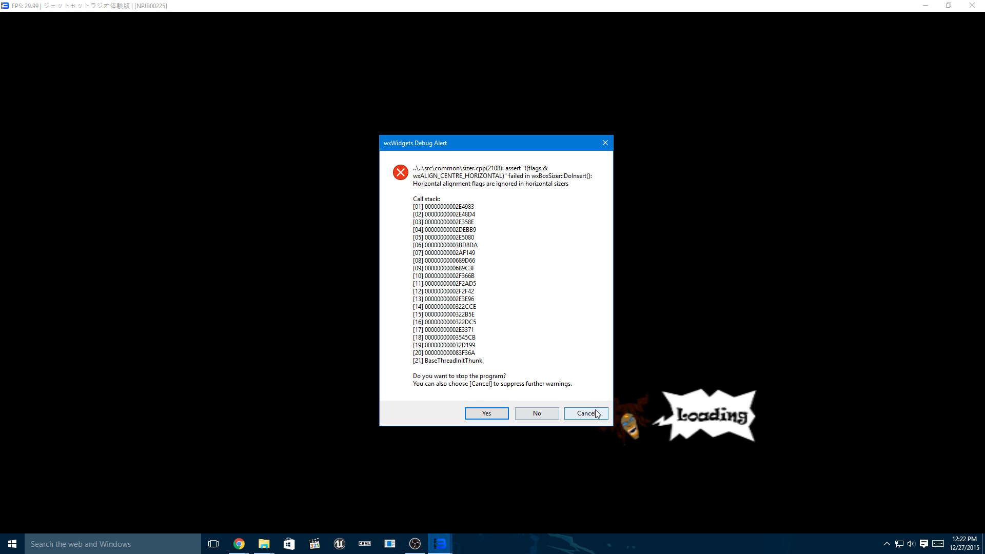
{"action": "left_click", "coordinate": [597, 414]}
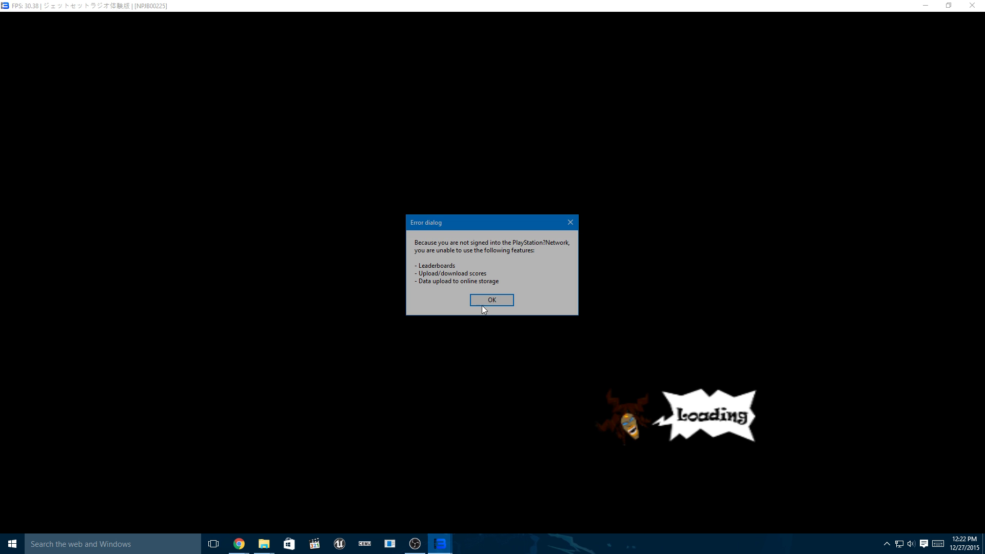
{"action": "left_click", "coordinate": [482, 302]}
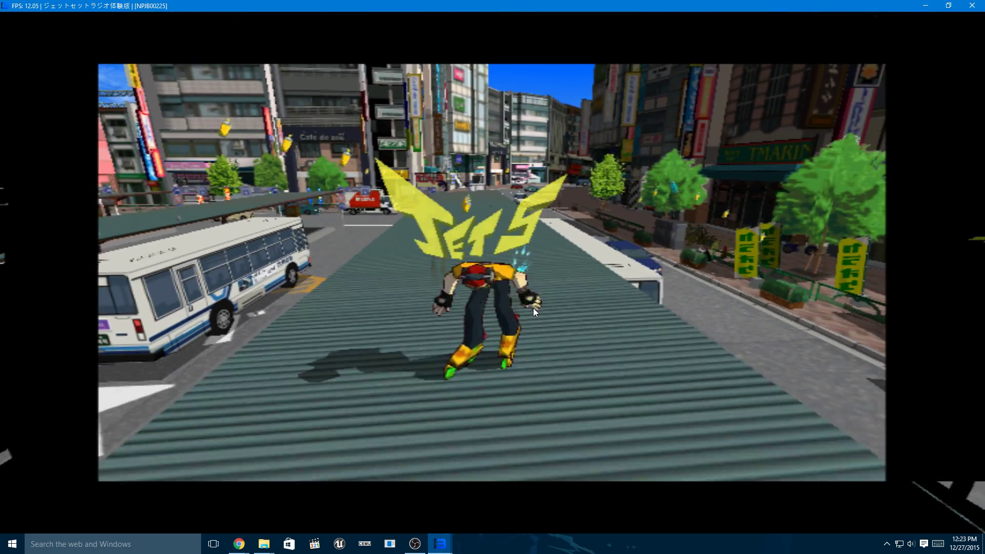
{"action": "key", "text": "Return"}
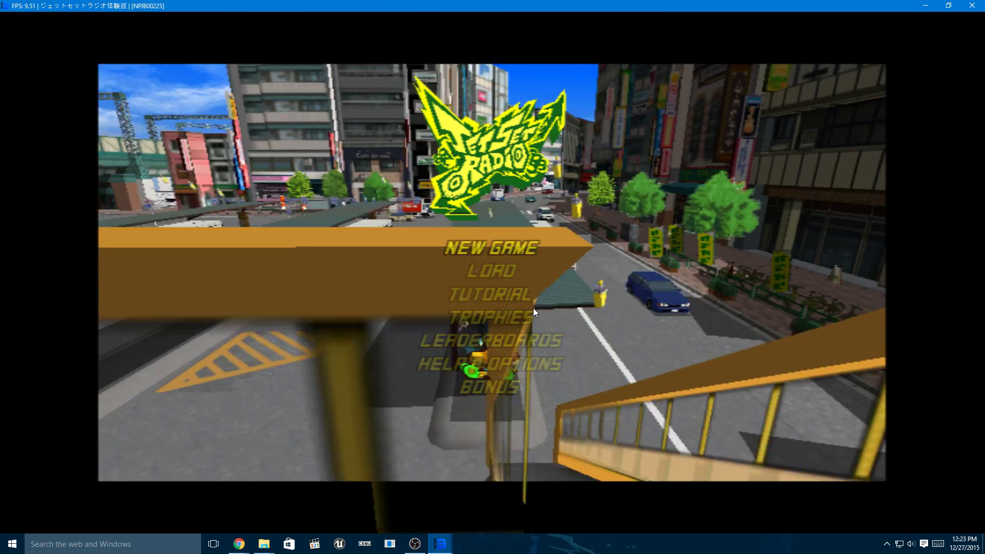
{"action": "key", "text": "Return"}
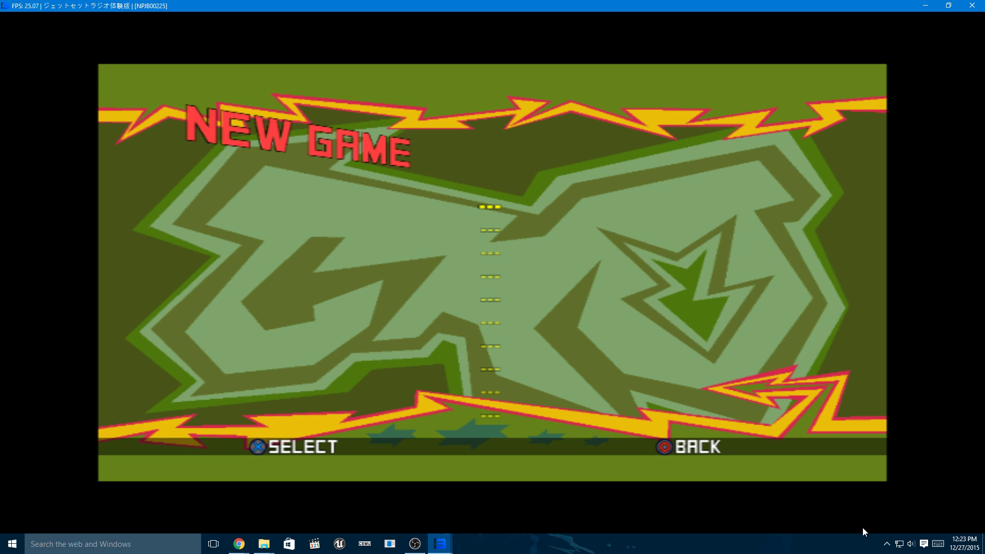
Step: Mute the RPCS3 game's audio in the Windows Volume Mixer, then close the mixer
{"action": "right_click", "coordinate": [911, 544]}
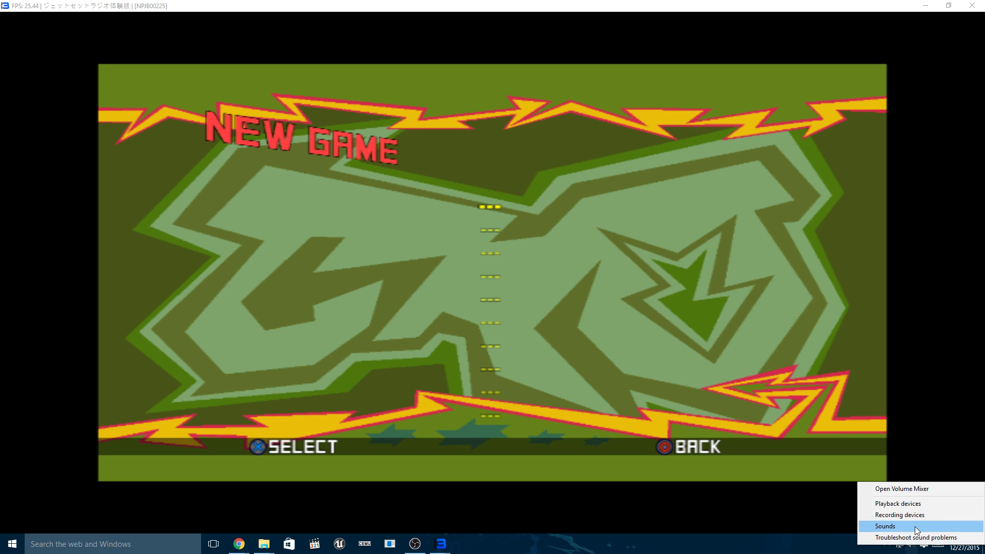
{"action": "left_click", "coordinate": [913, 490]}
{"action": "left_click", "coordinate": [887, 503]}
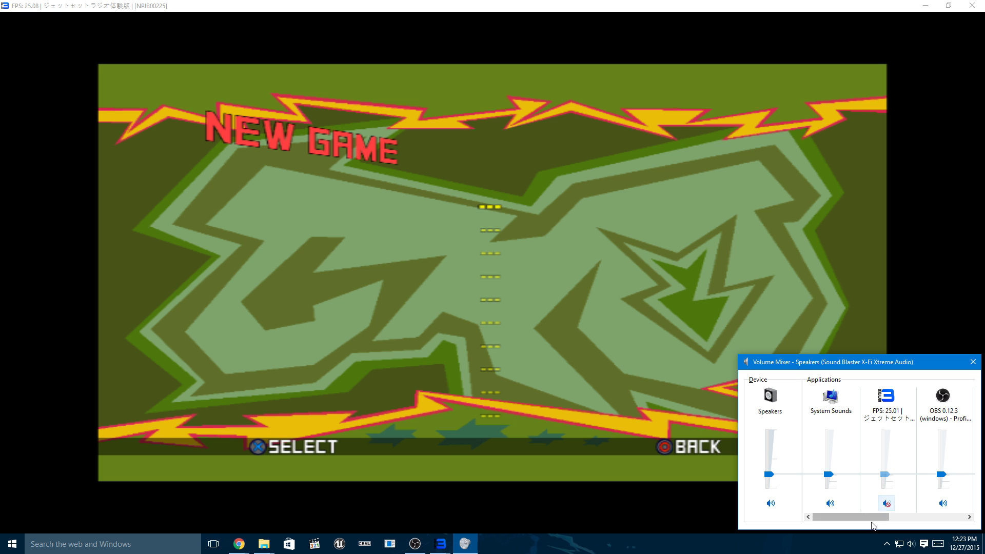
{"action": "left_click_drag", "start_coordinate": [889, 517], "coordinate": [970, 526]}
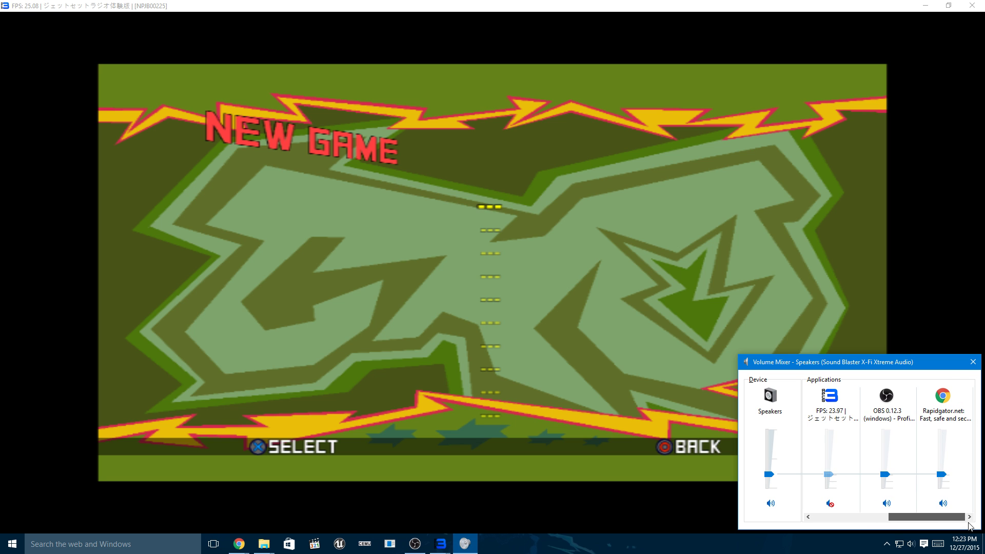
{"action": "left_click", "coordinate": [973, 361]}
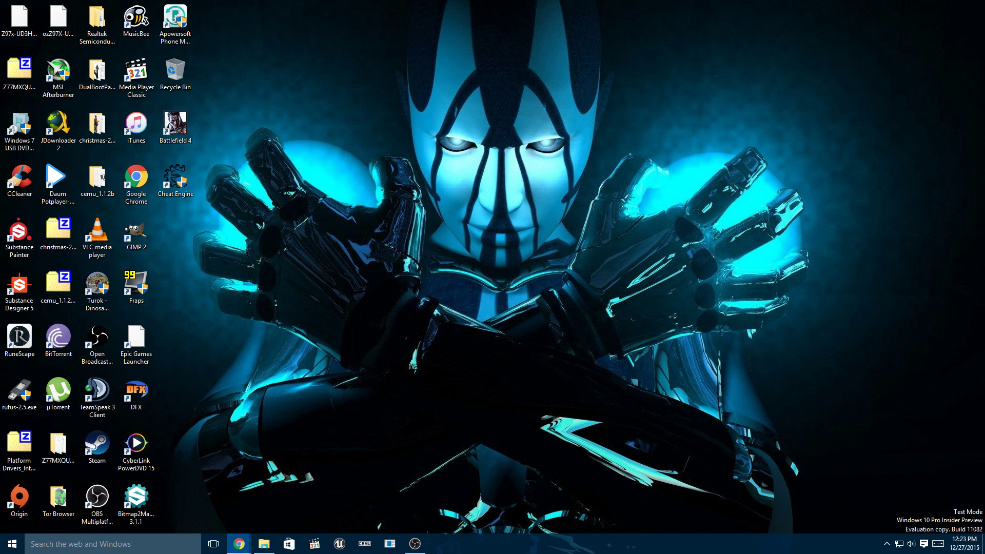
{"action": "left_click", "coordinate": [410, 546]}
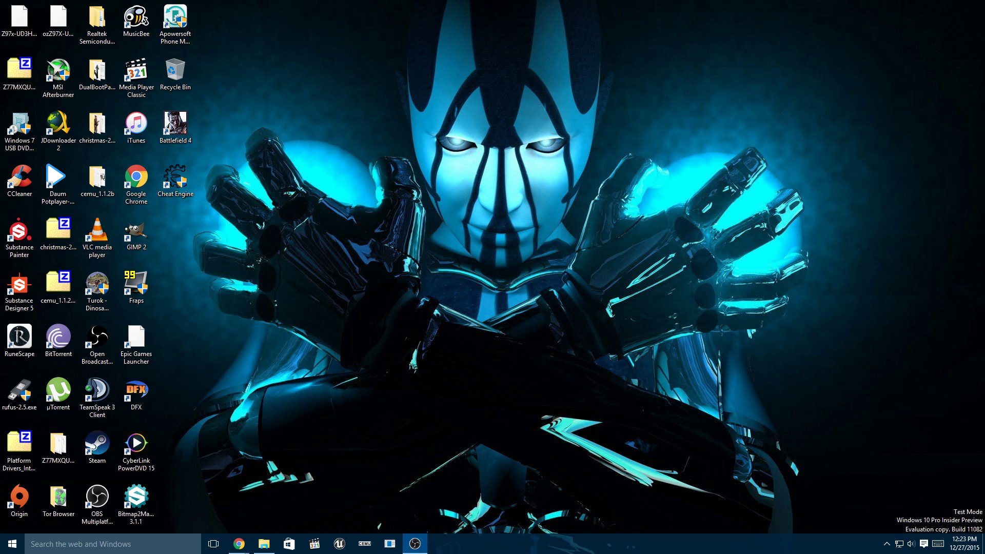